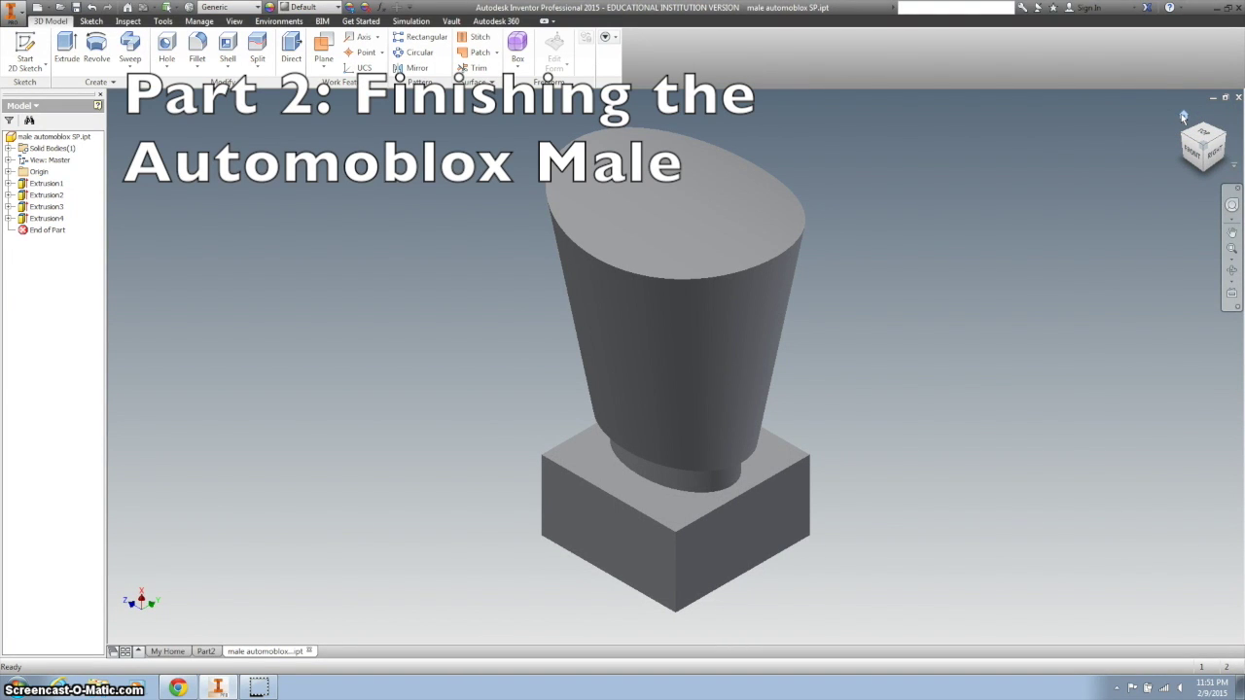
# Create Work Plane1 midway between the front and opposite faces of the square base
pyautogui.click(324, 63)
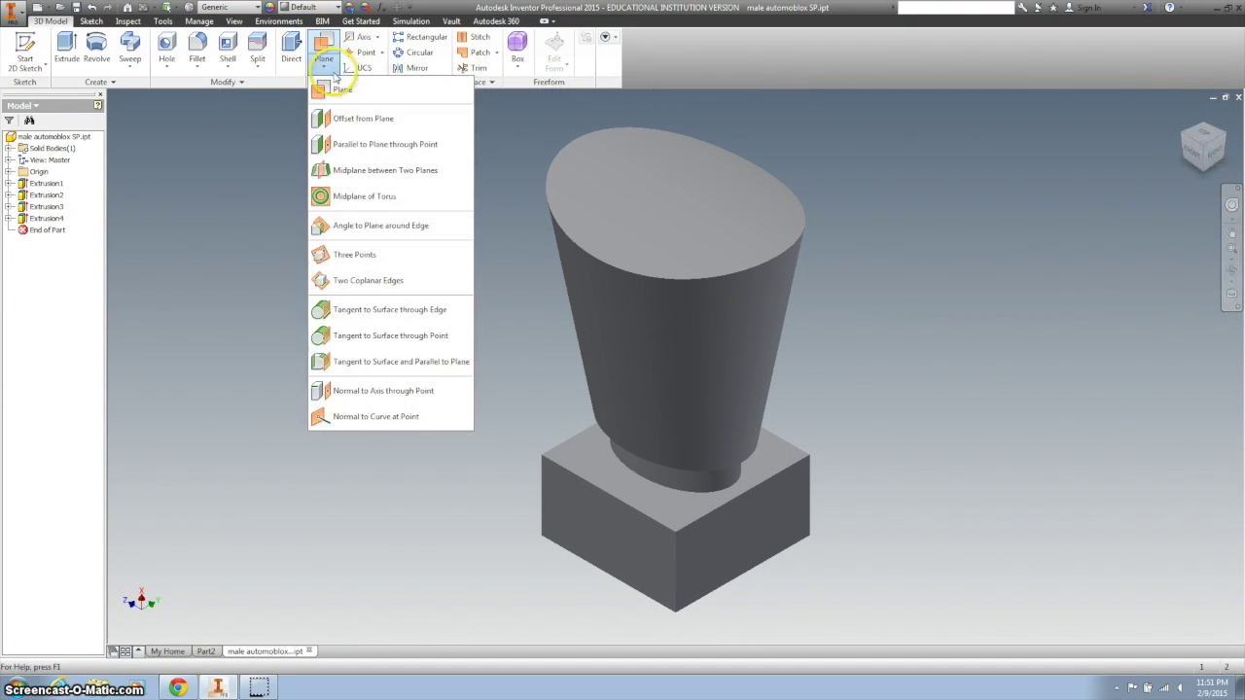
pyautogui.click(353, 172)
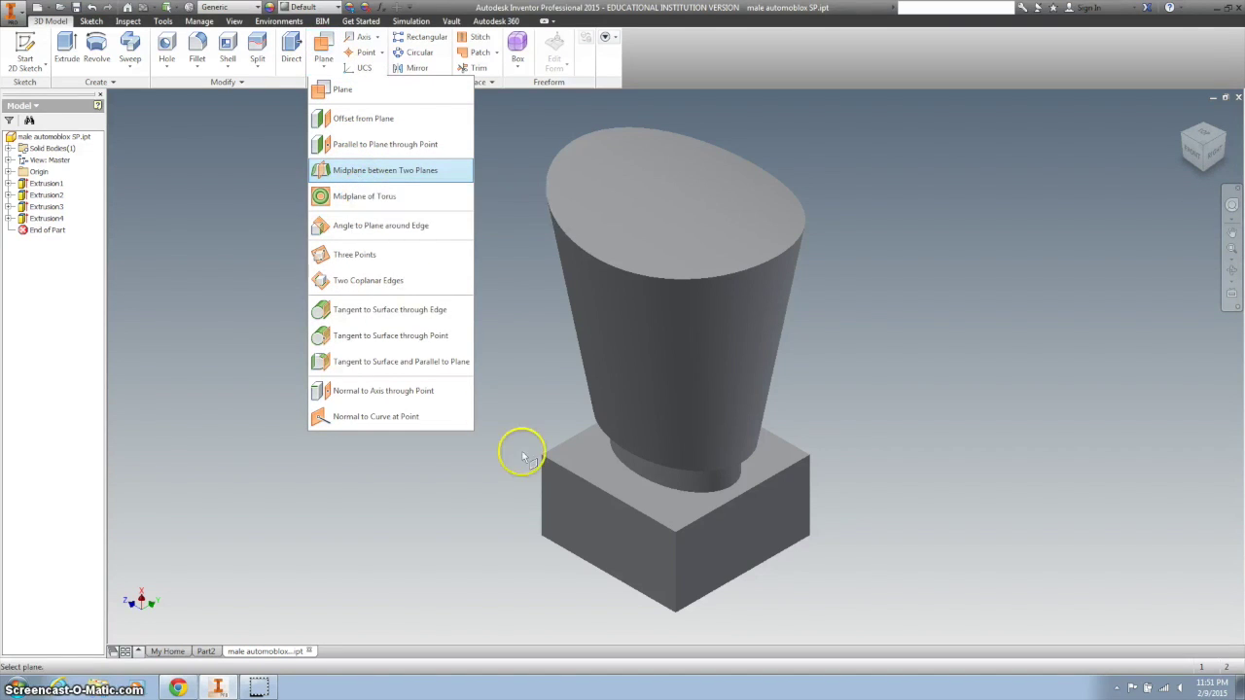
pyautogui.click(603, 520)
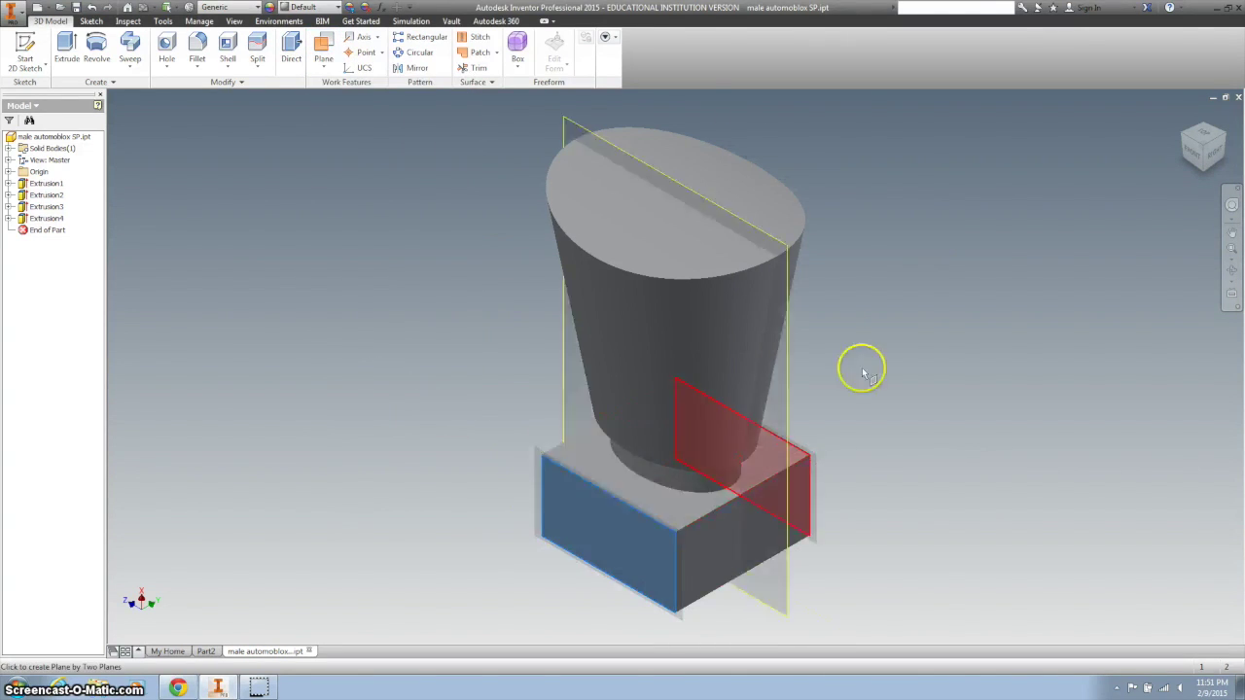
pyautogui.click(1230, 139)
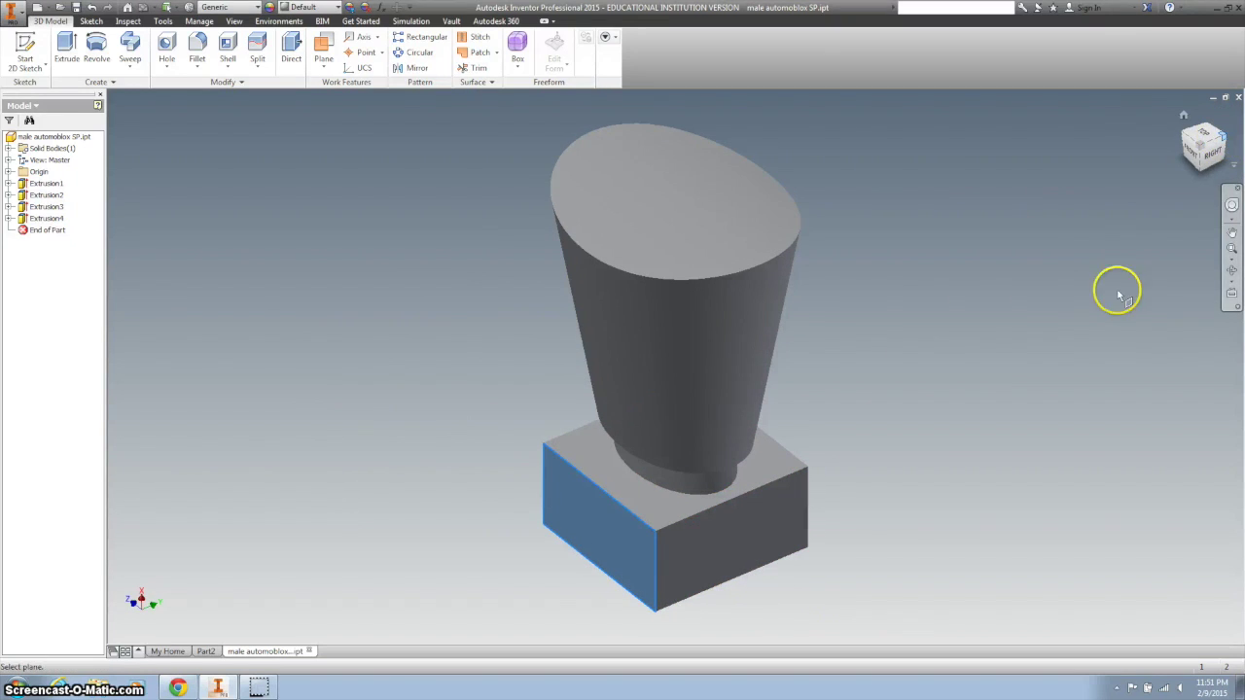
pyautogui.keyDown('shift'); pyautogui.moveTo(912, 455); pyautogui.dragTo(842, 489, button='middle'); pyautogui.keyUp('shift')
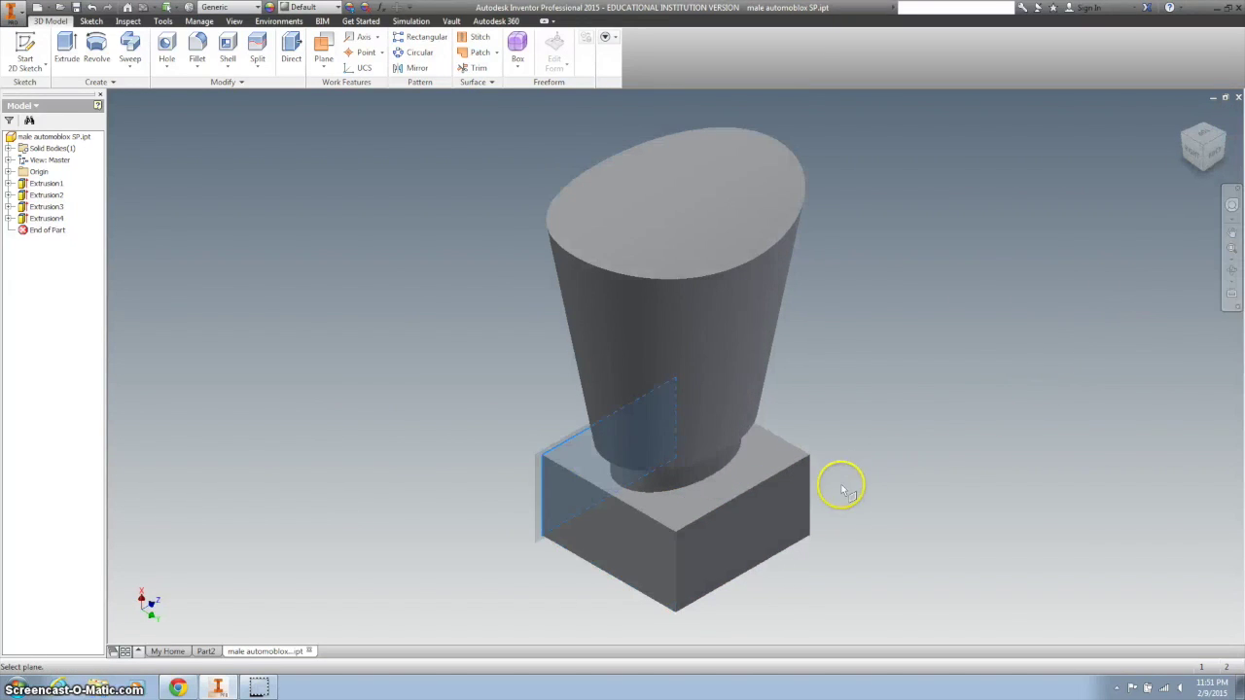
pyautogui.click(748, 518)
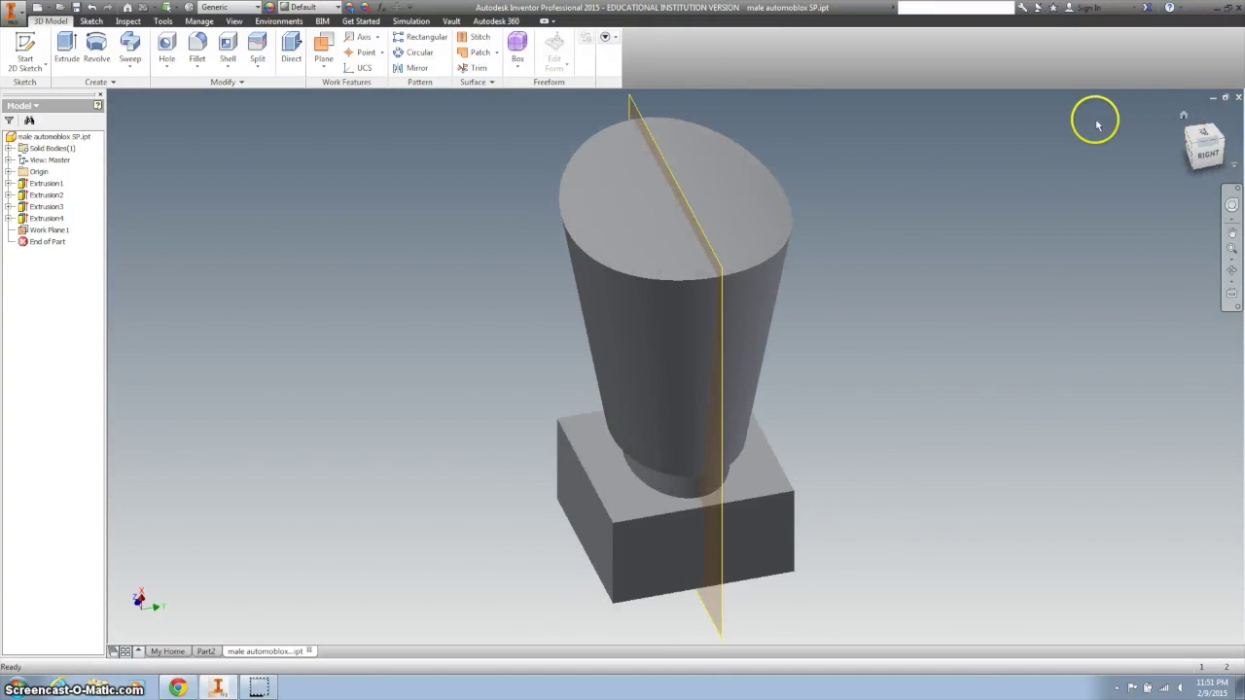
# Start Sketch5 on Work Plane1 and project the body's curved top edge into it
pyautogui.click(27, 51)
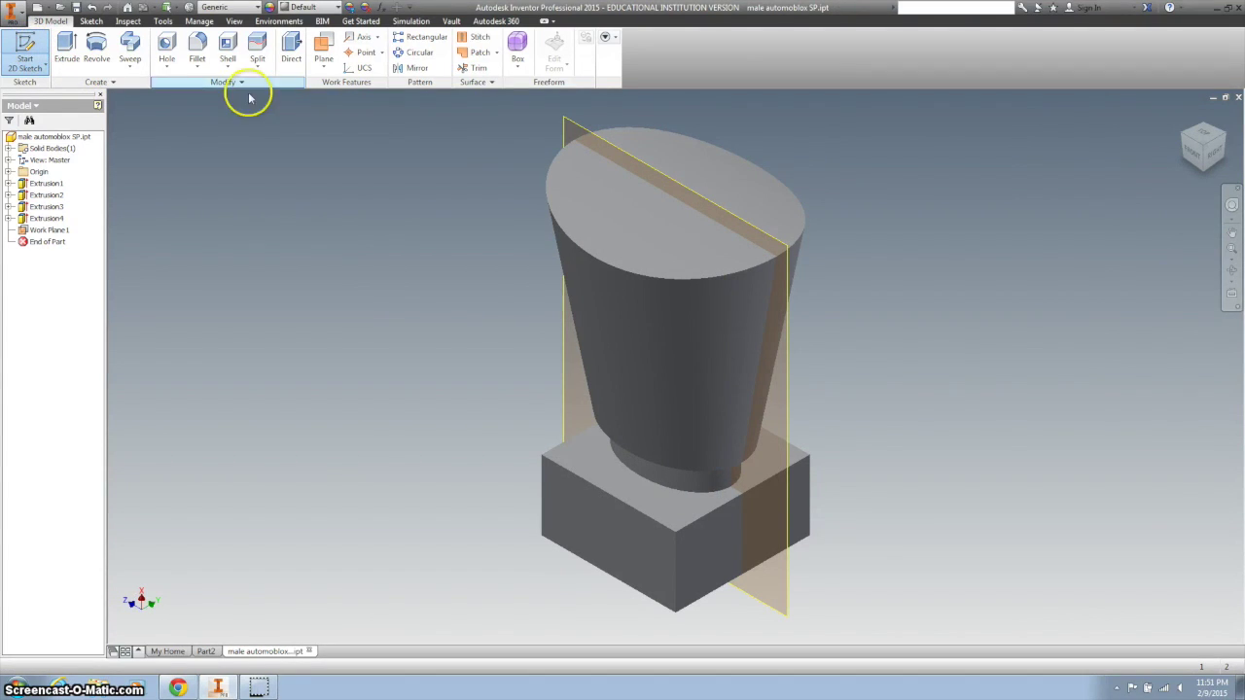
pyautogui.click(585, 130)
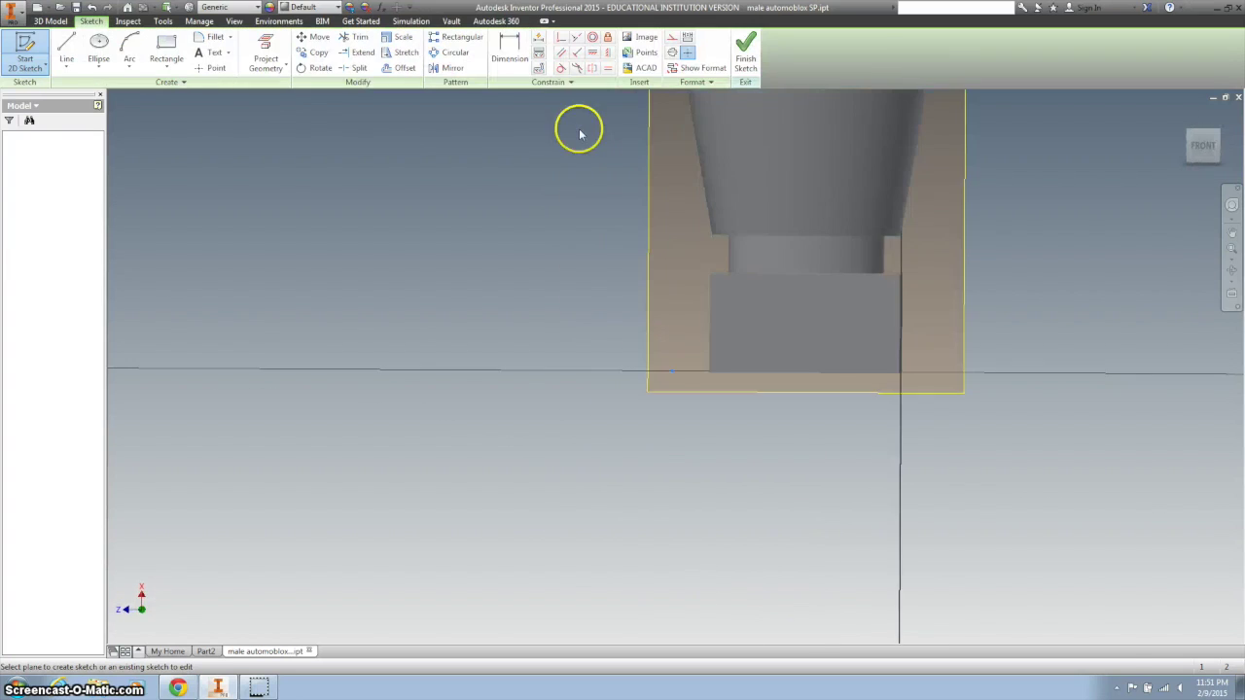
pyautogui.click(1189, 145)
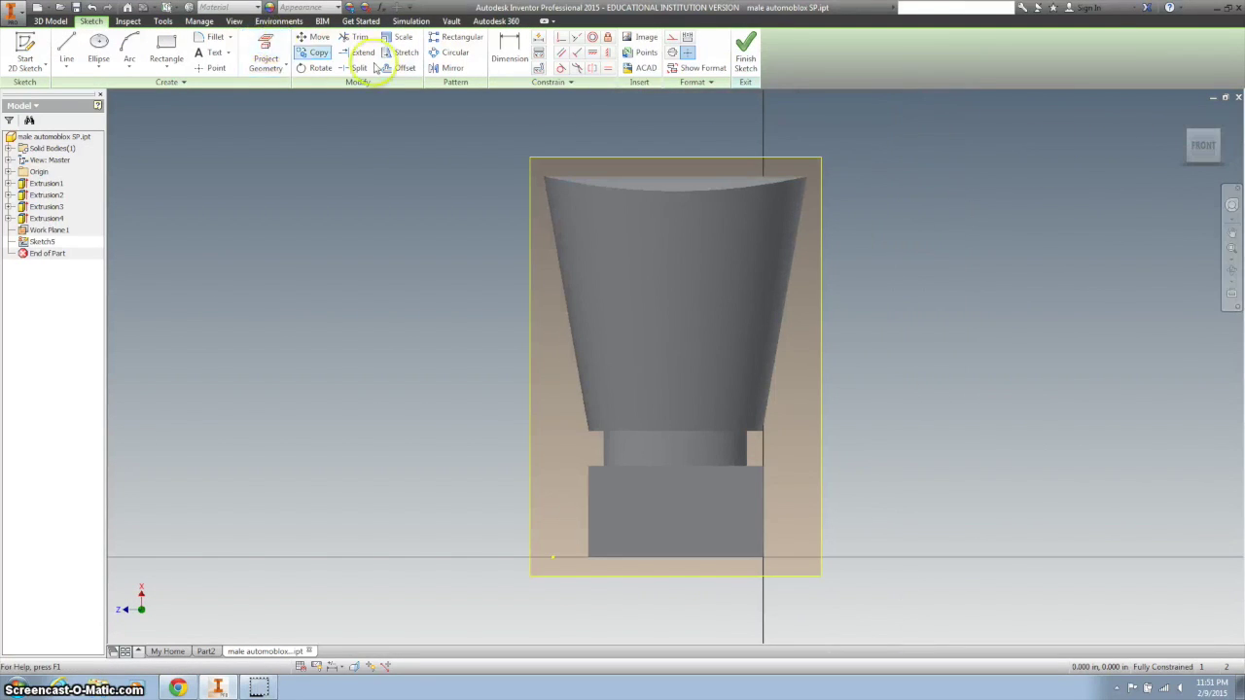
pyautogui.click(265, 51)
pyautogui.click(659, 184)
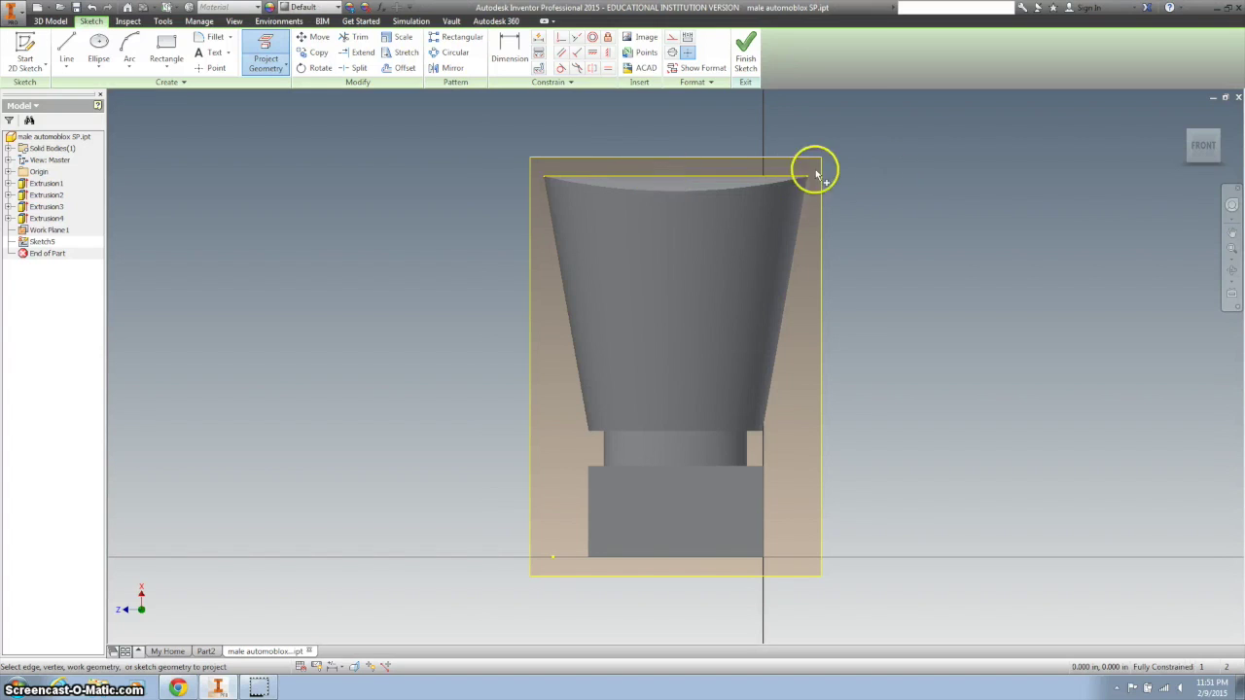
pyautogui.press('F2')
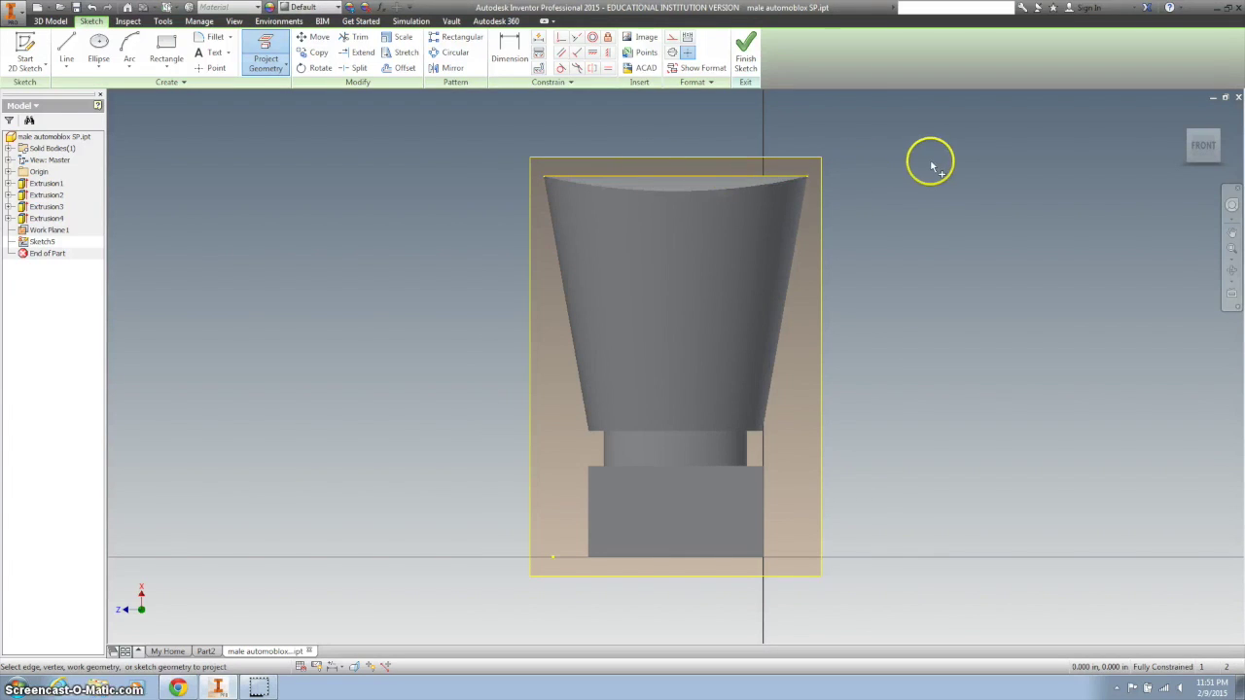
pyautogui.moveTo(923, 187); pyautogui.dragTo(918, 227)
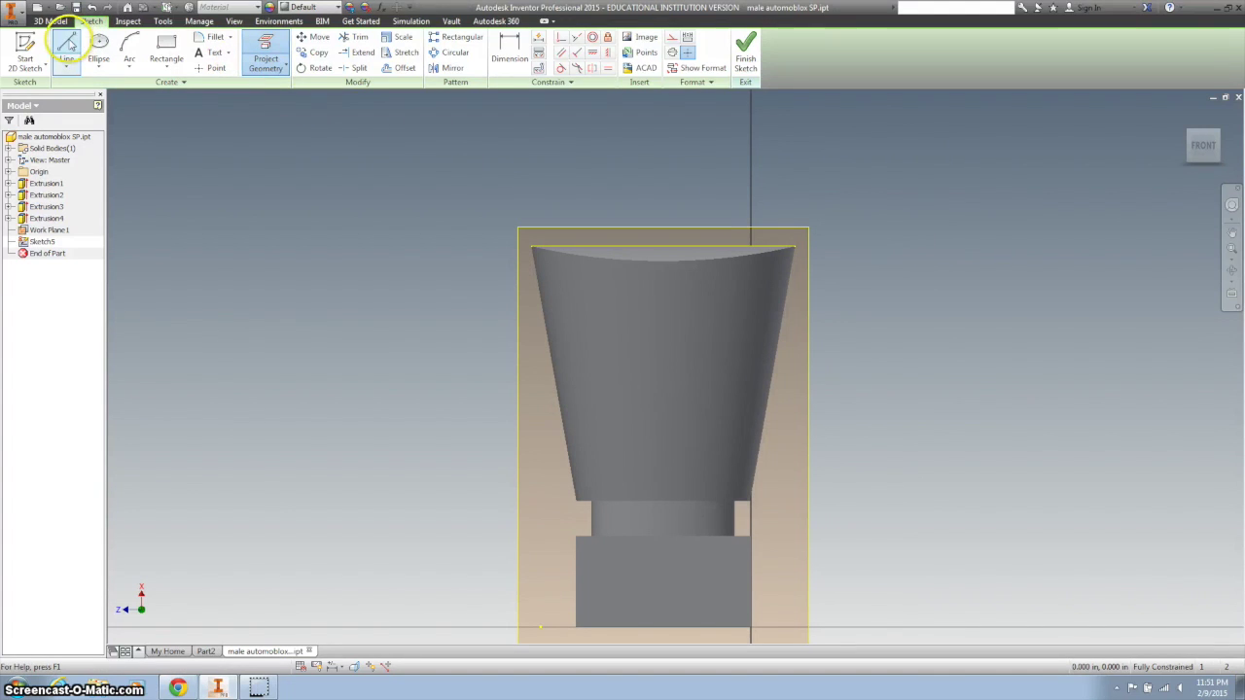
pyautogui.click(66, 44)
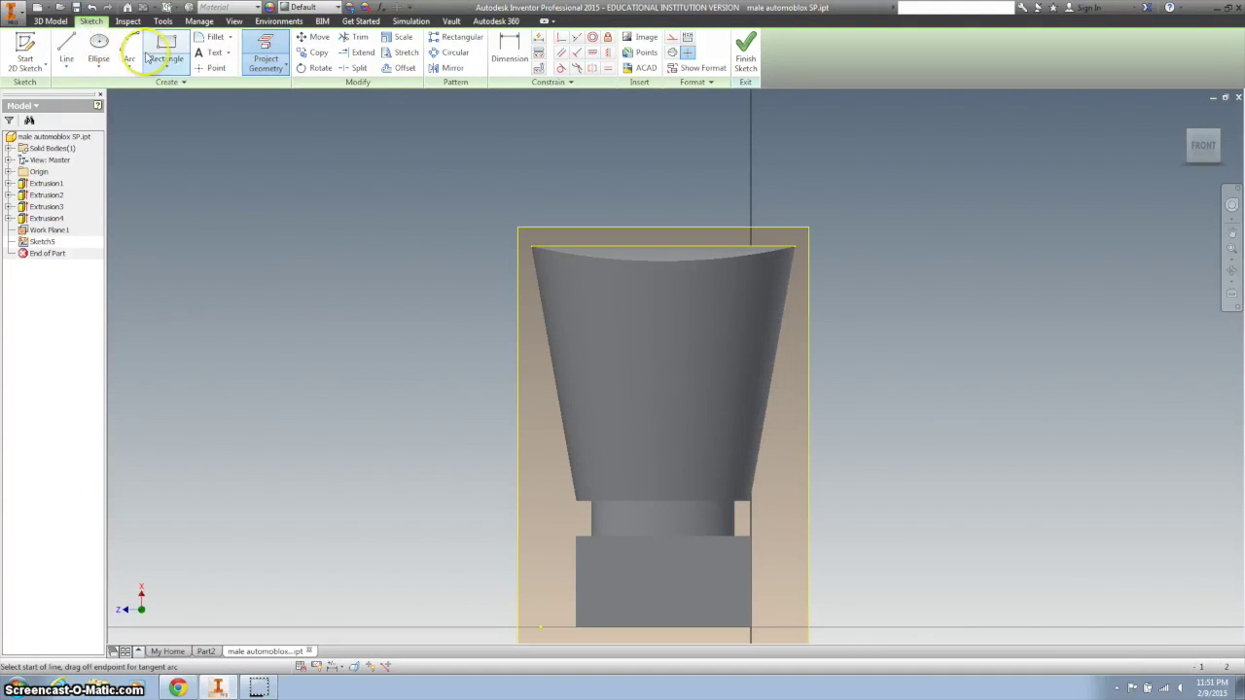
# Draw a 0.45 in vertical line up from the top edge, a short top segment, and a line back down
pyautogui.click(663, 244)
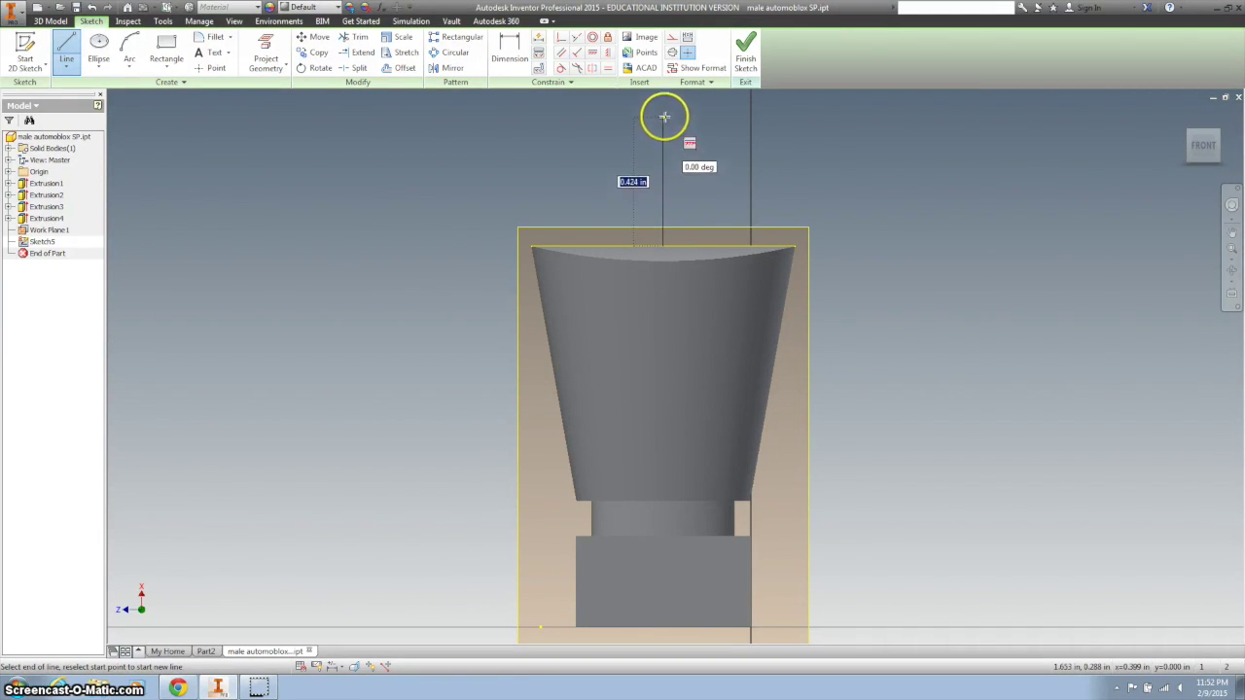
pyautogui.click(664, 110)
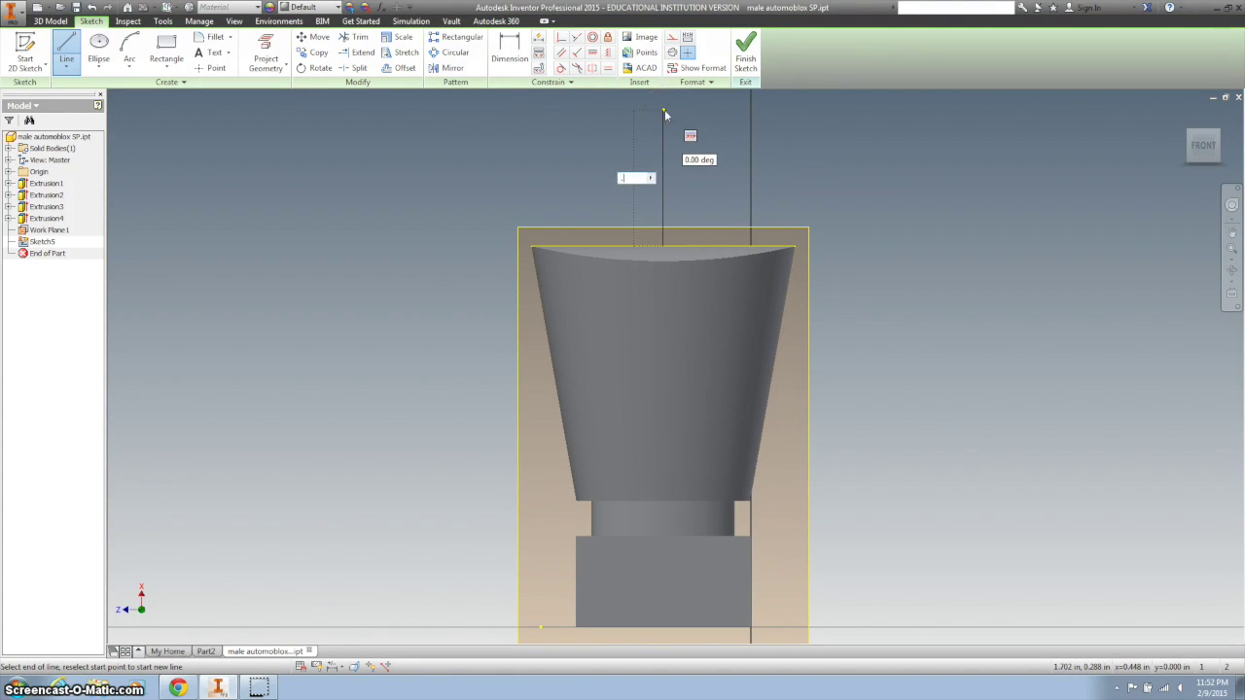
pyautogui.write('45')
pyautogui.press('Return')
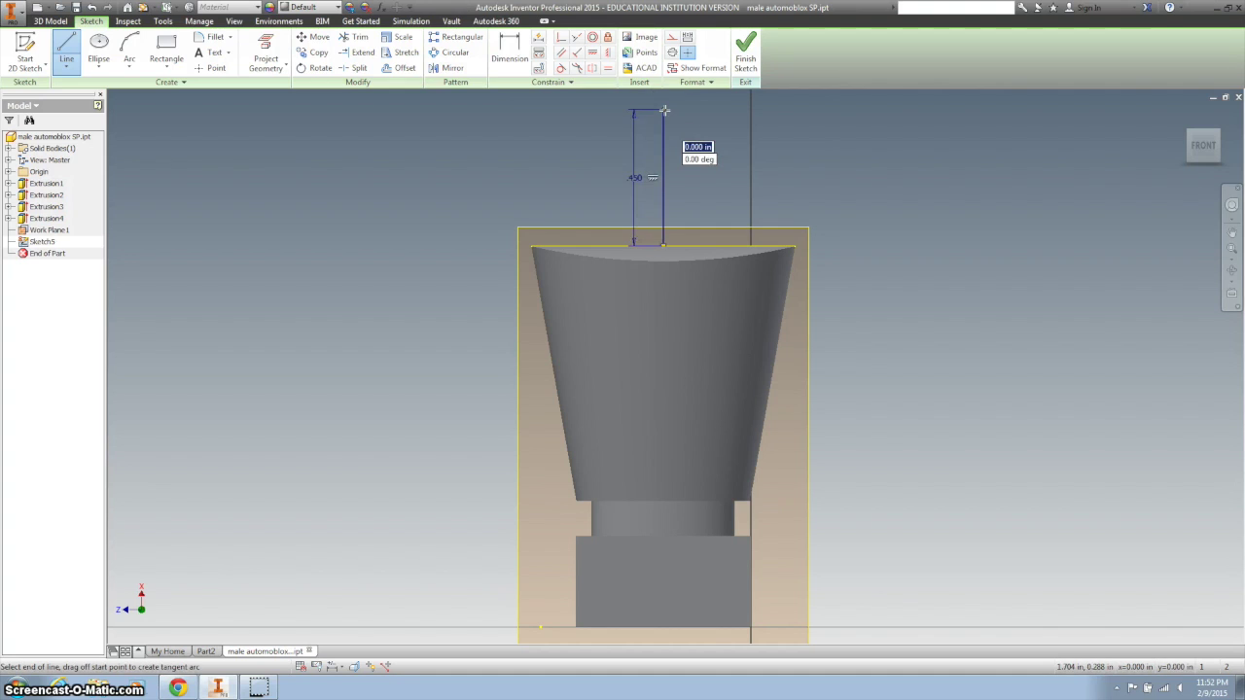
pyautogui.moveTo(695, 110); pyautogui.dragTo(735, 109)
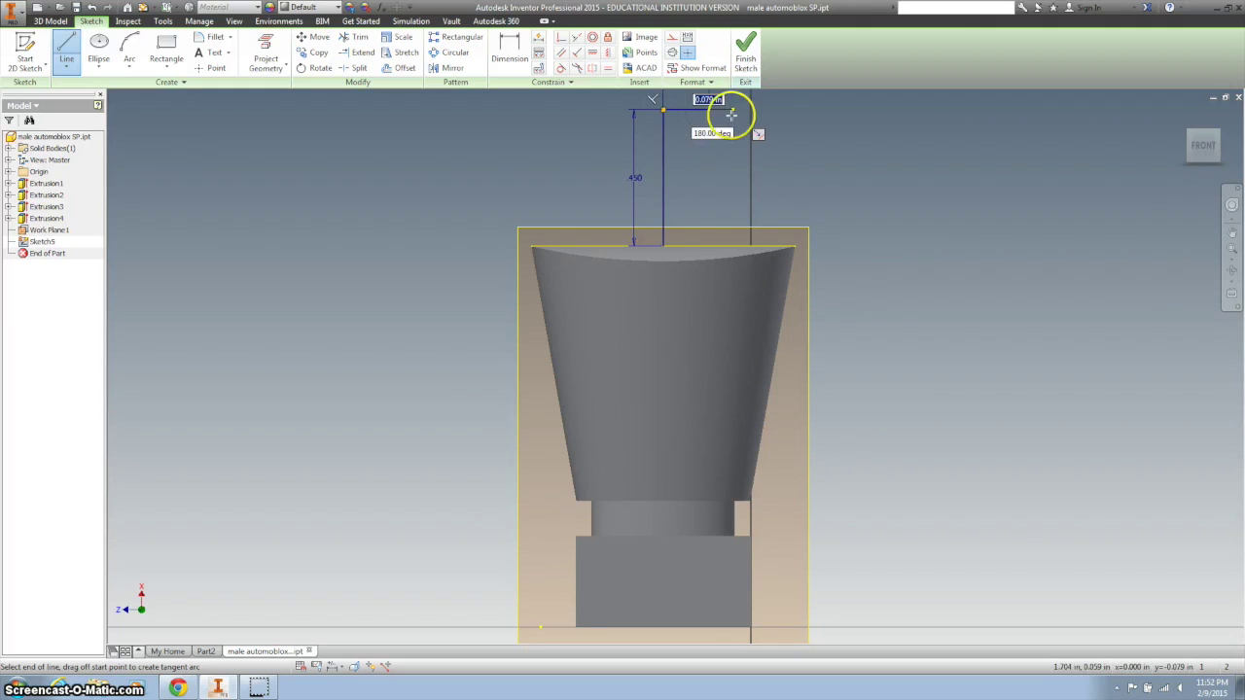
pyautogui.click(708, 111)
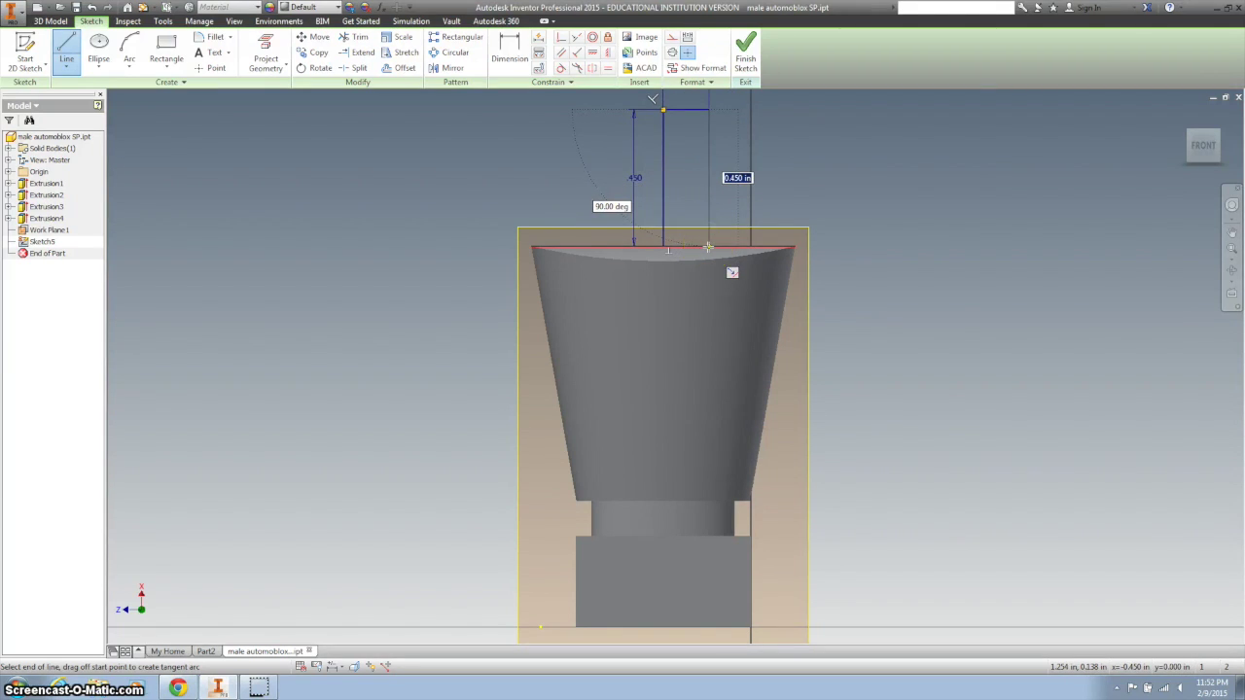
pyautogui.doubleClick(708, 247)
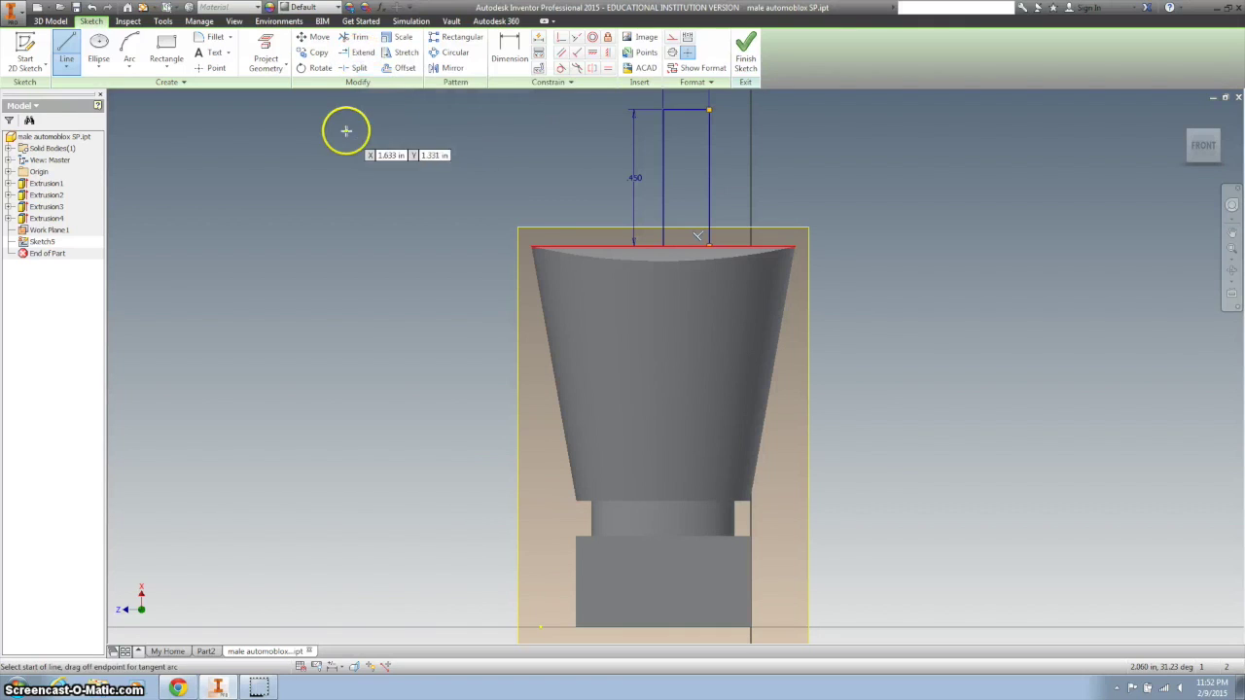
pyautogui.click(130, 65)
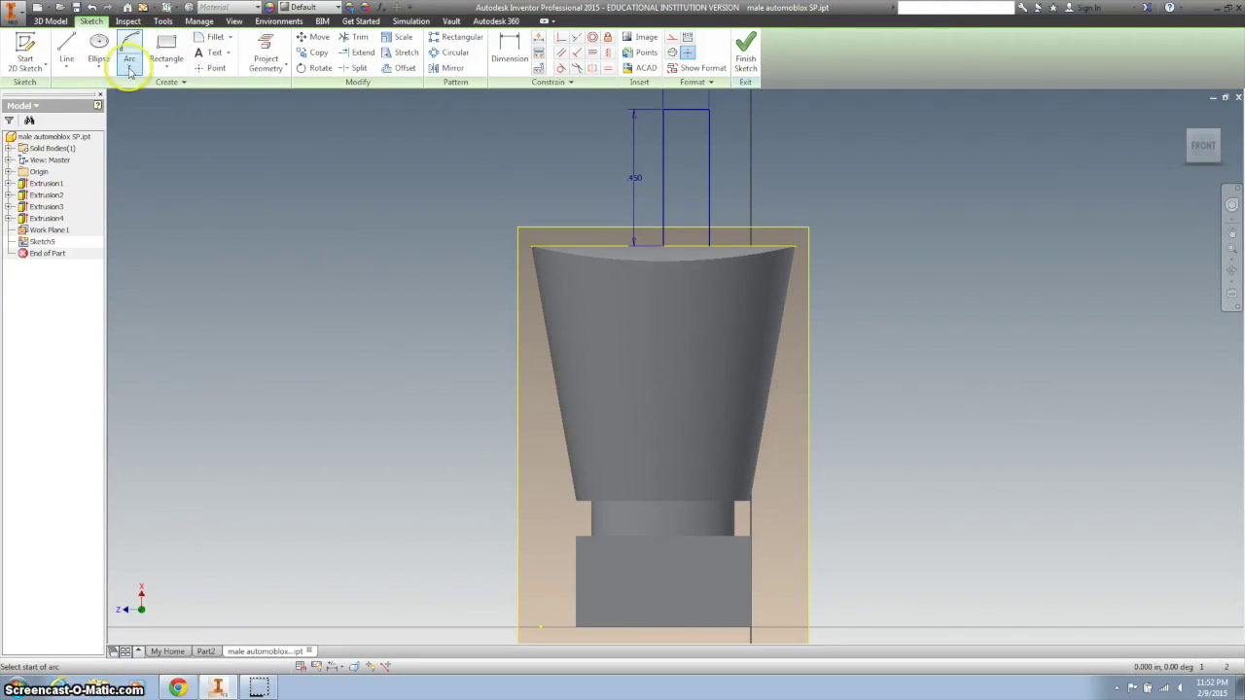
# Draw two three-point arcs, from the top corner and from the top edge, rounding the profile's right side
pyautogui.click(130, 72)
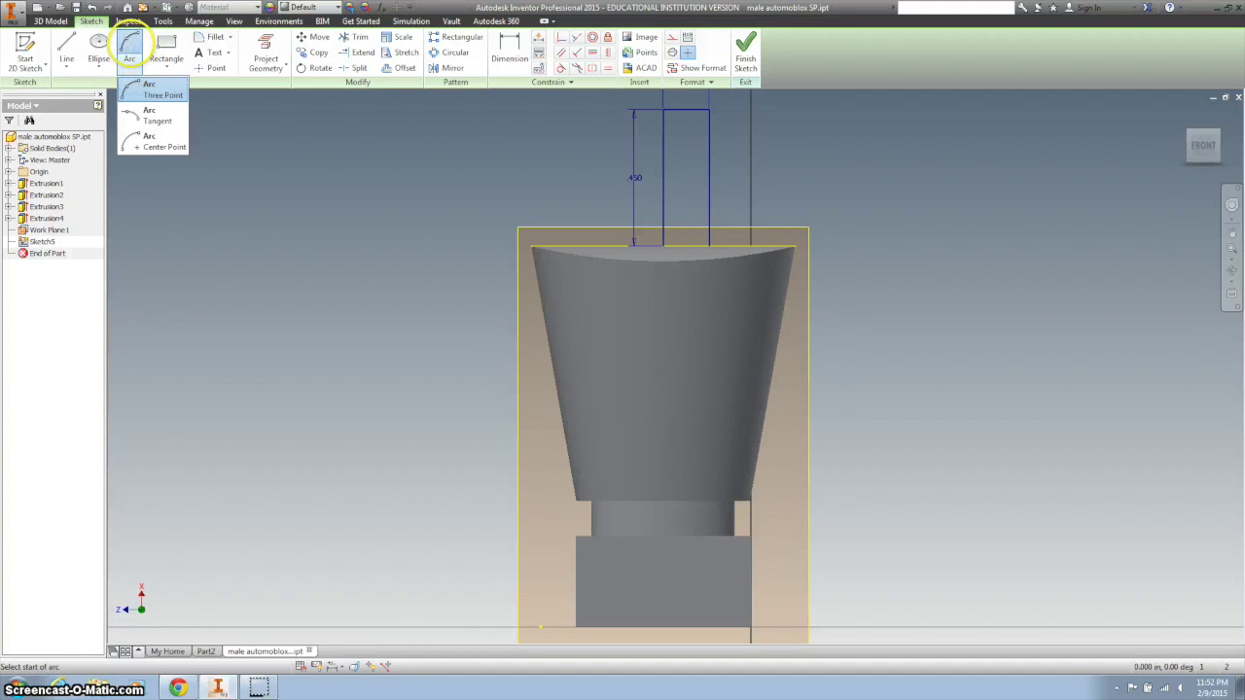
pyautogui.click(151, 89)
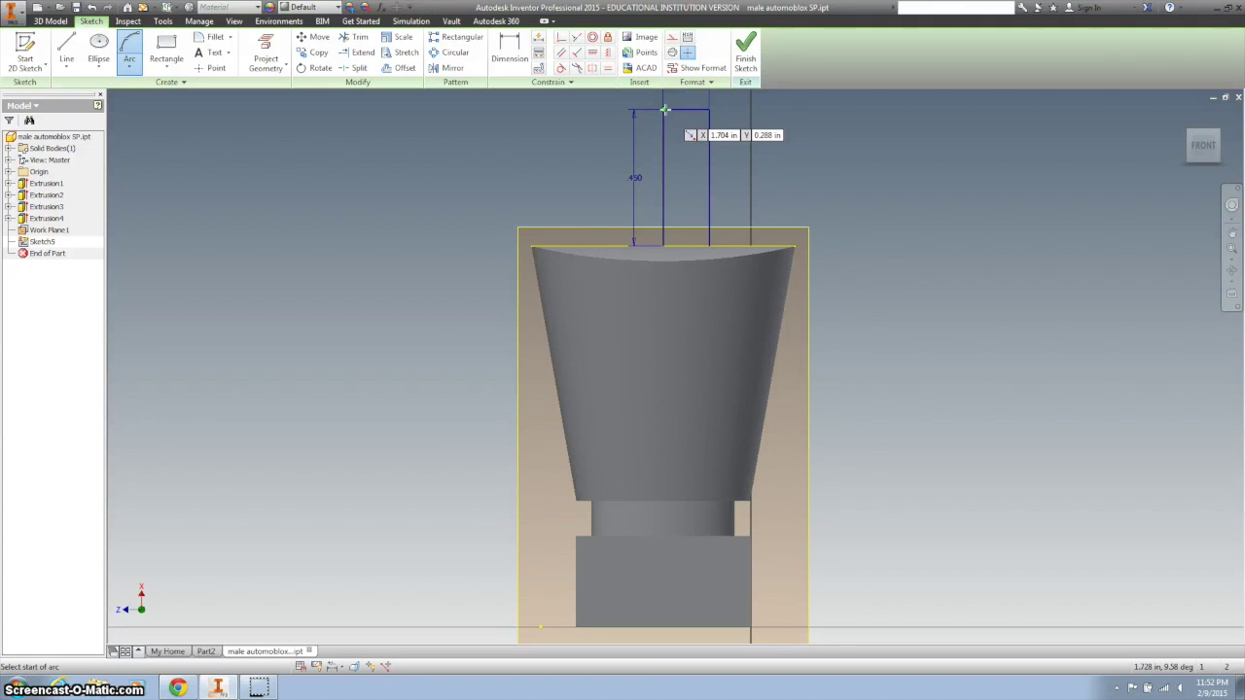
pyautogui.moveTo(664, 110); pyautogui.dragTo(710, 145)
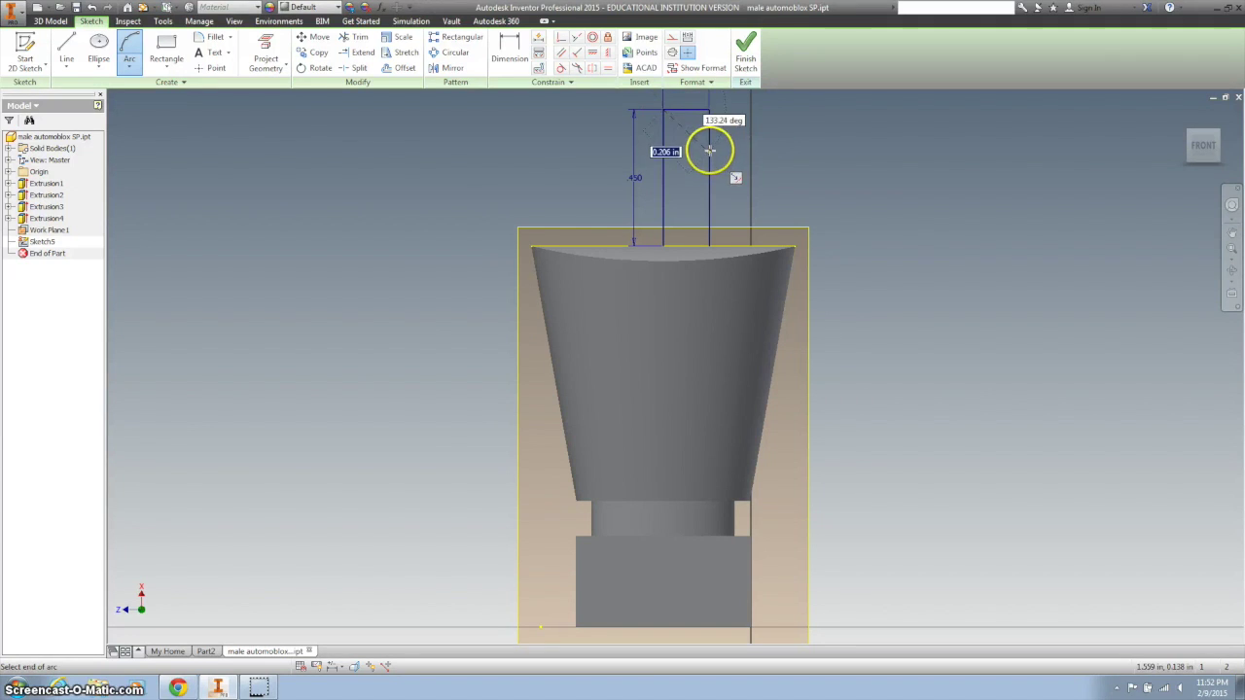
pyautogui.click(710, 143)
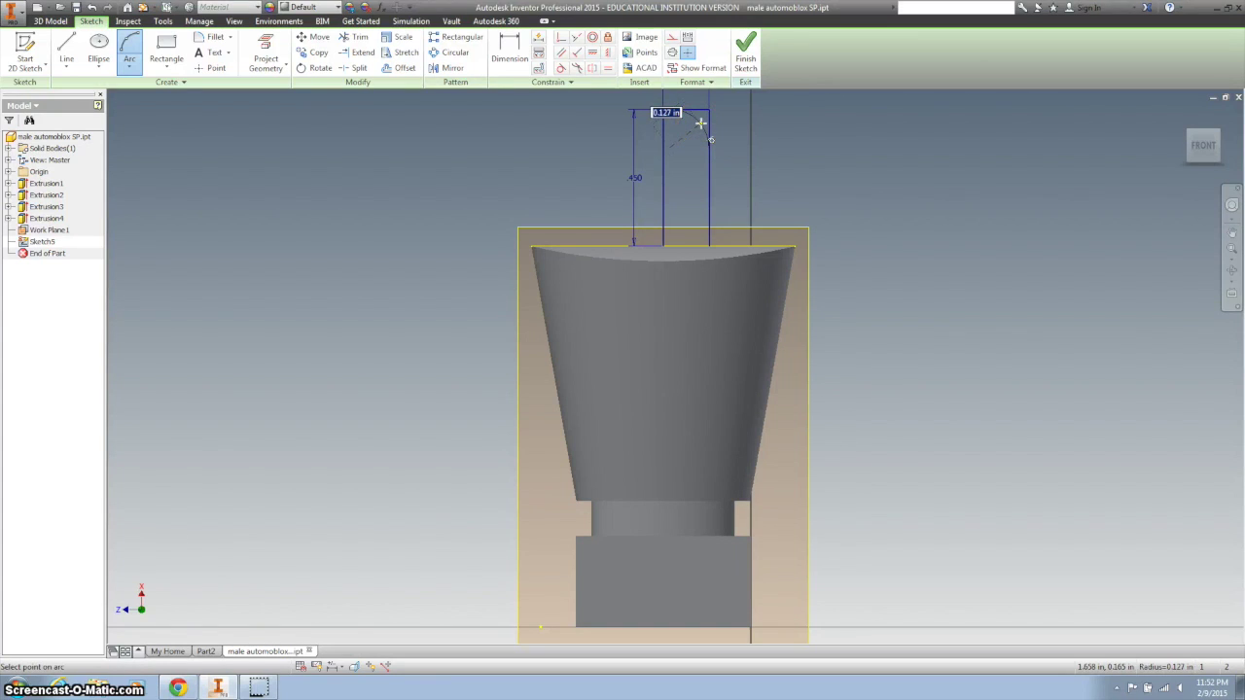
pyautogui.click(696, 139)
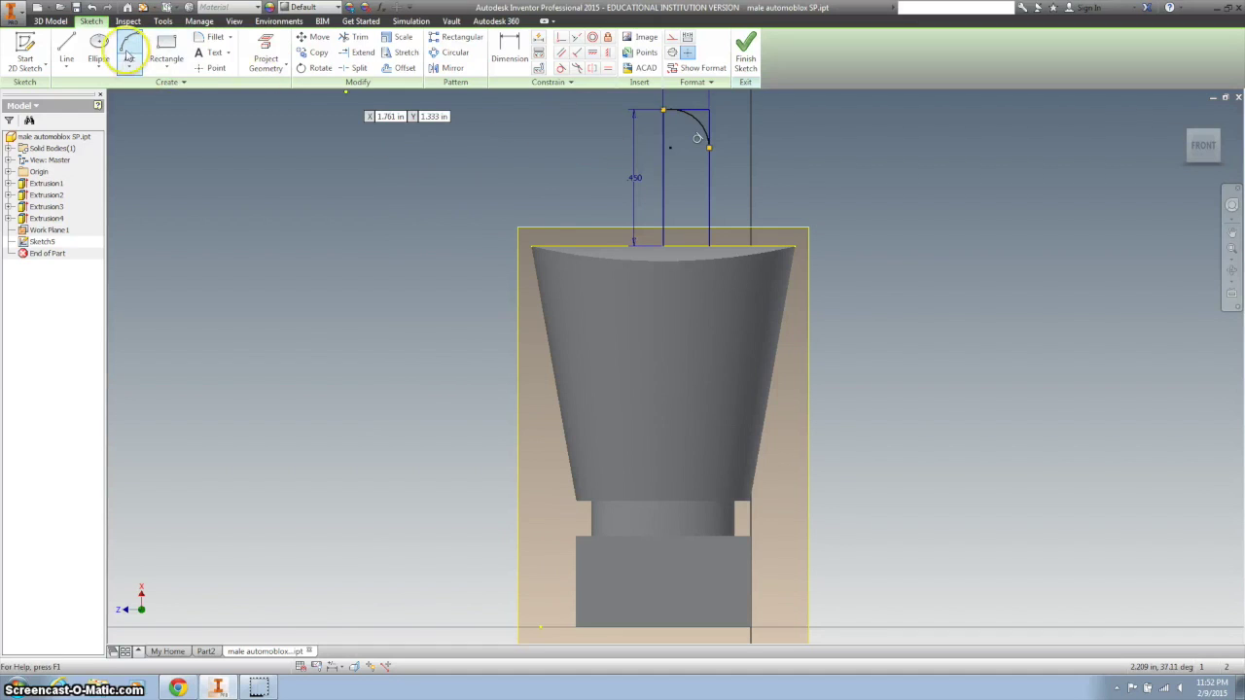
pyautogui.click(679, 243)
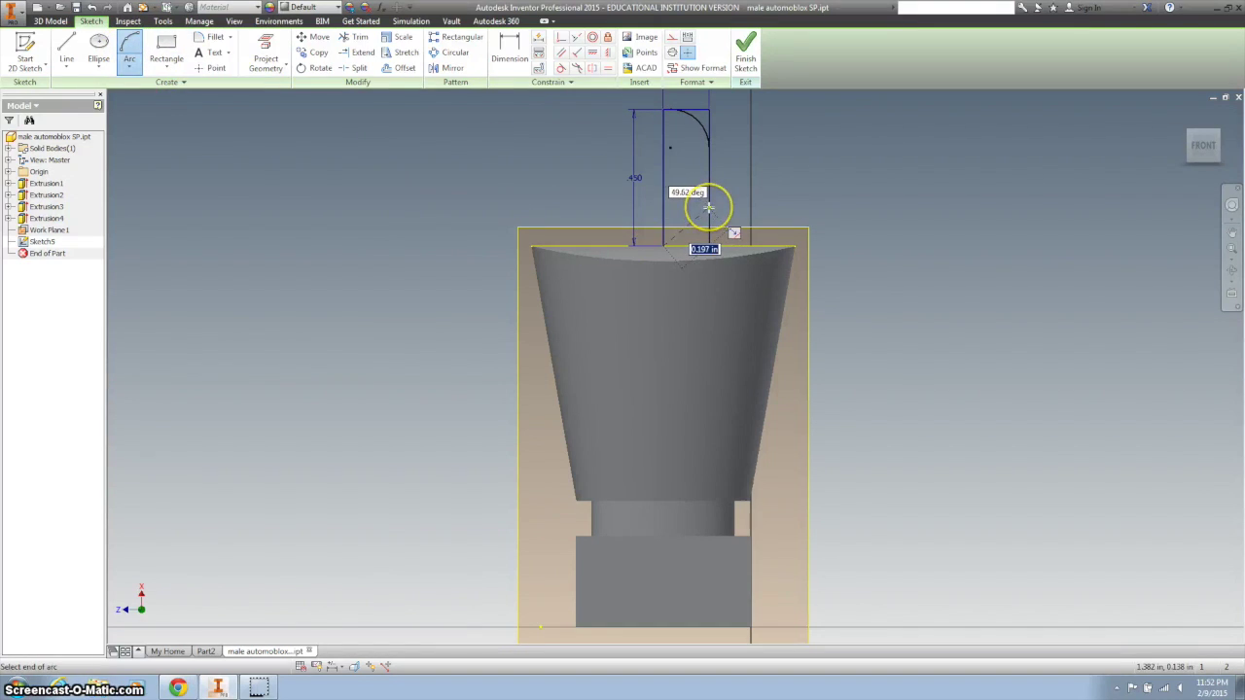
pyautogui.click(710, 207)
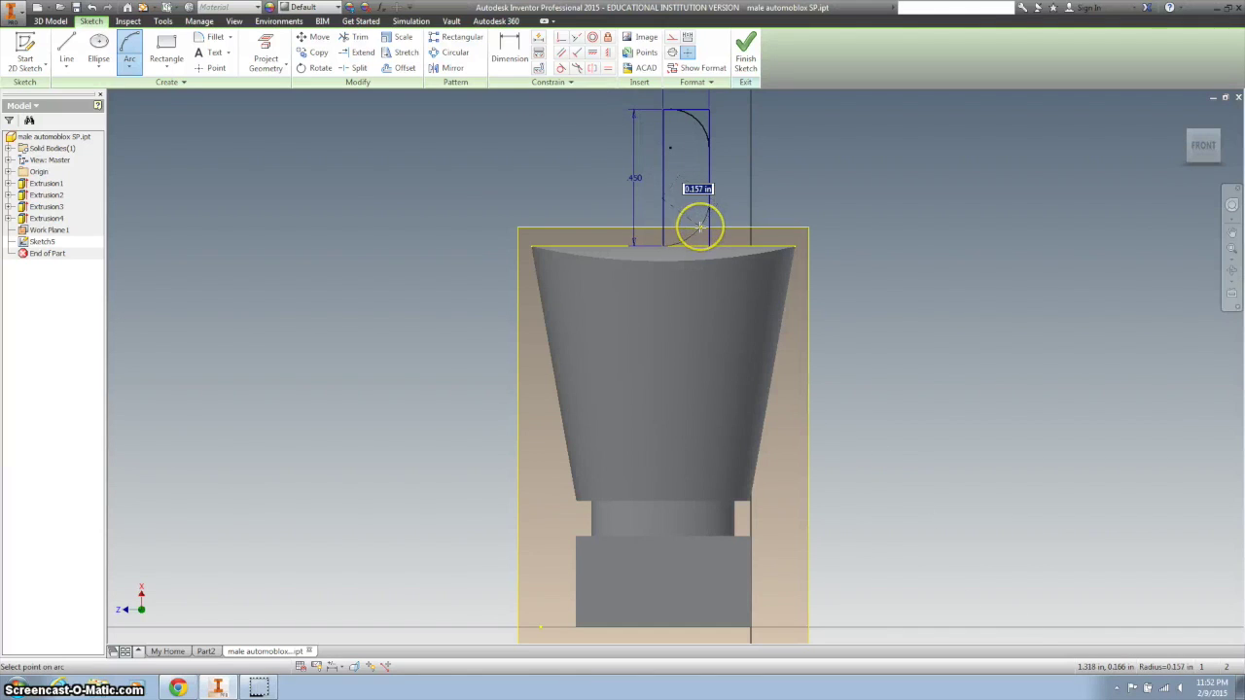
pyautogui.click(699, 227)
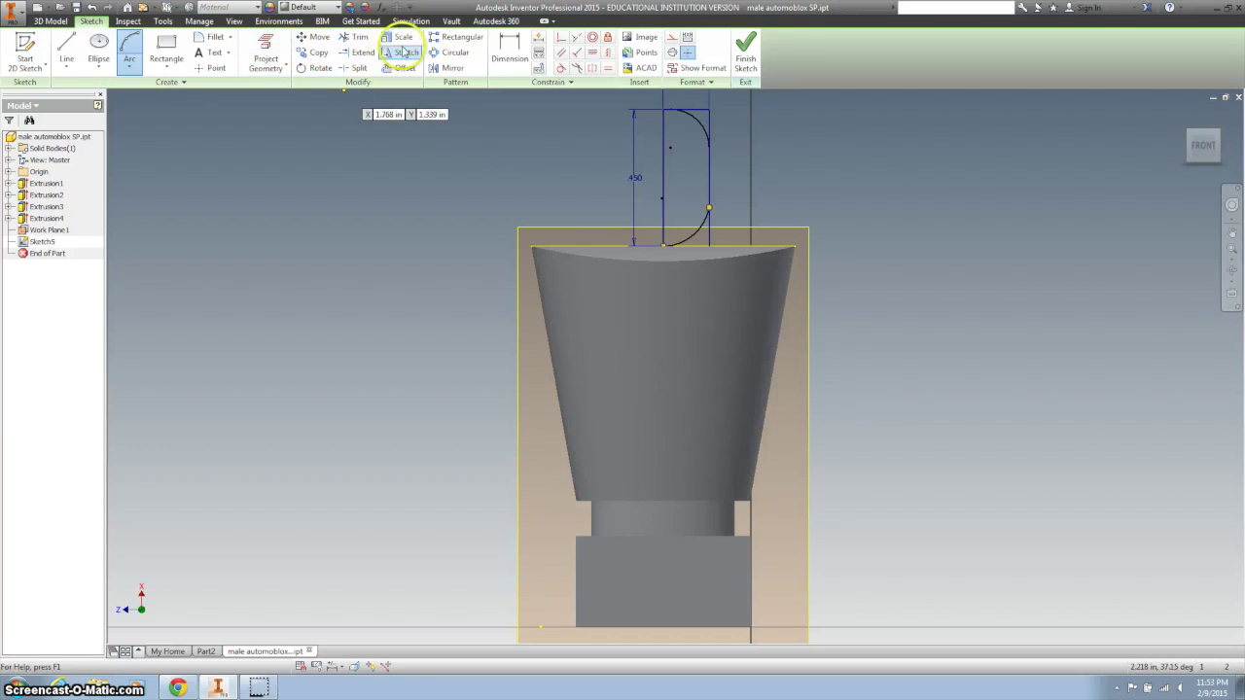
# Try trimming the right line pieces, then undo the trims and shift the view down
pyautogui.click(358, 39)
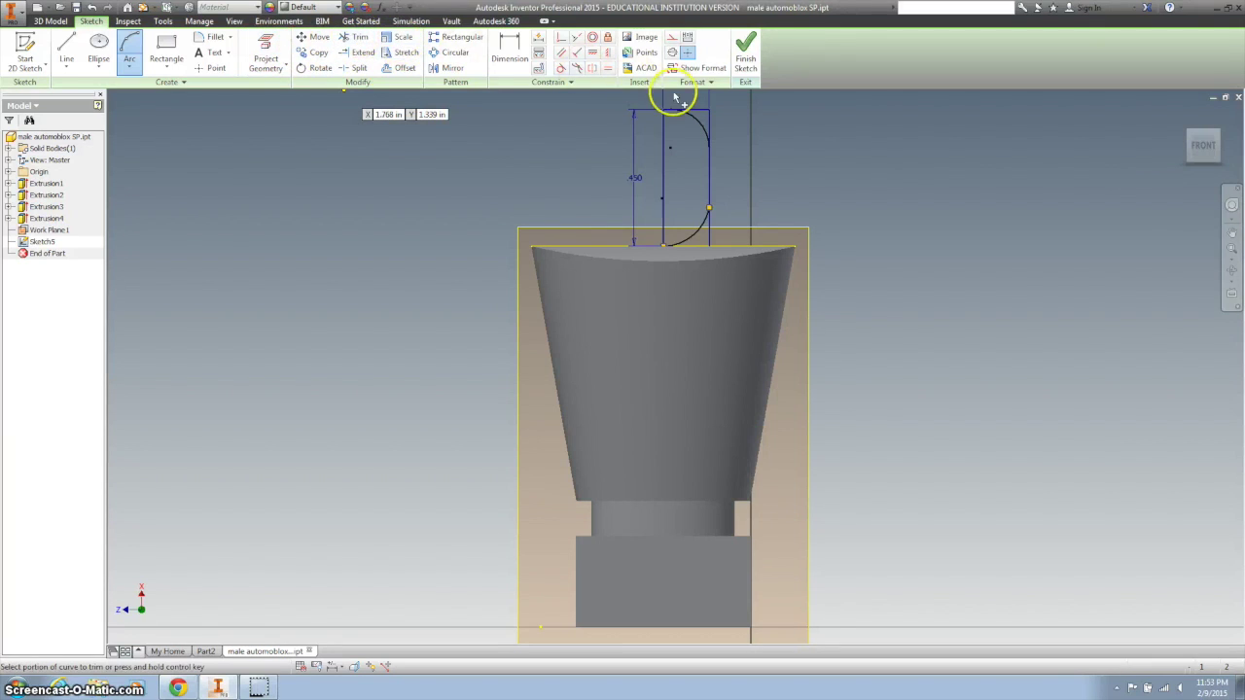
pyautogui.click(710, 123)
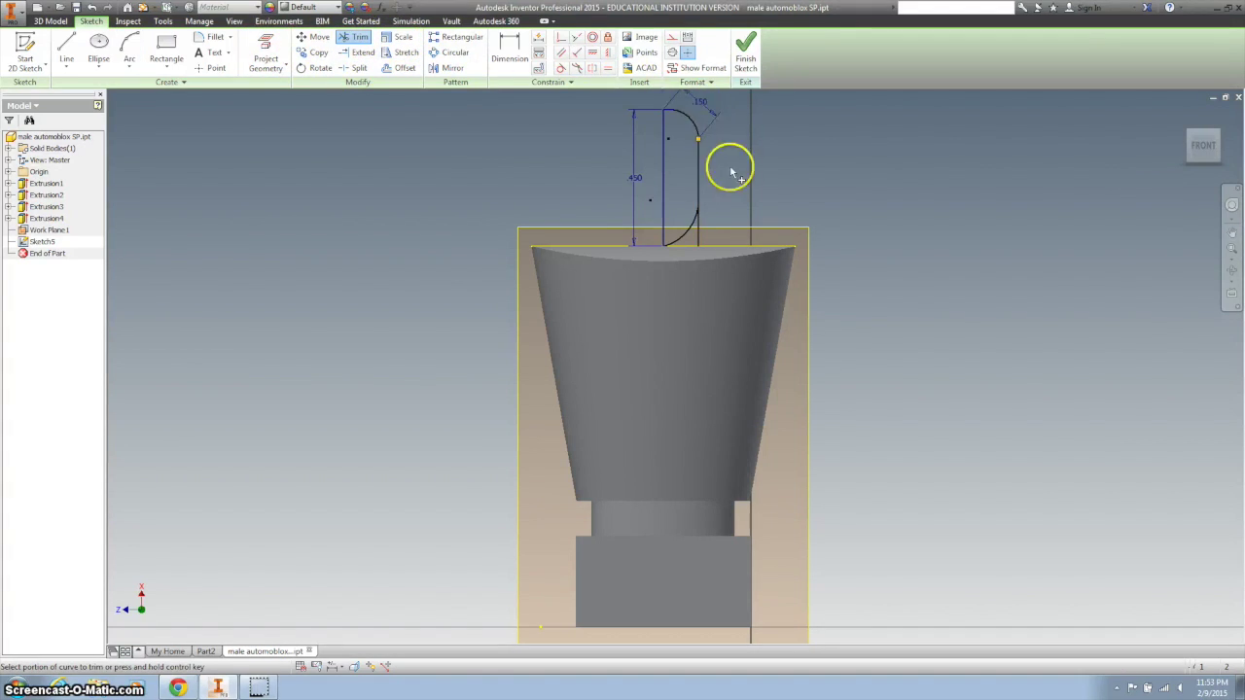
pyautogui.click(701, 233)
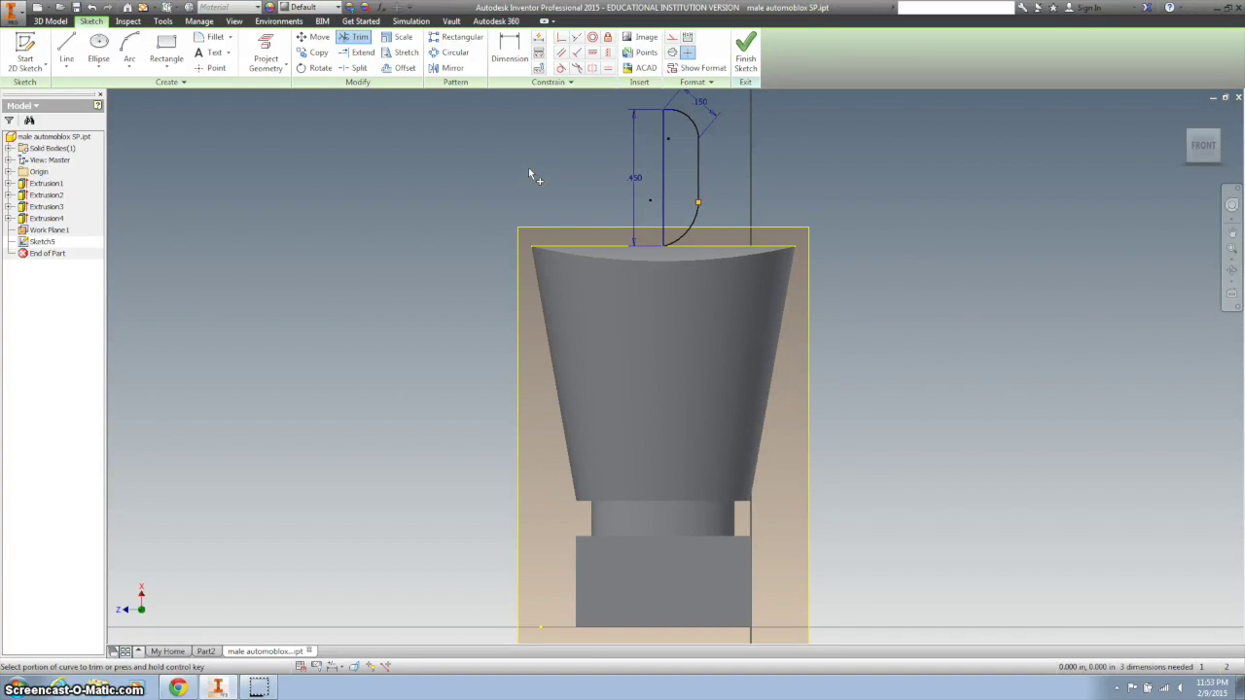
pyautogui.hotkey('ctrl', 'z')
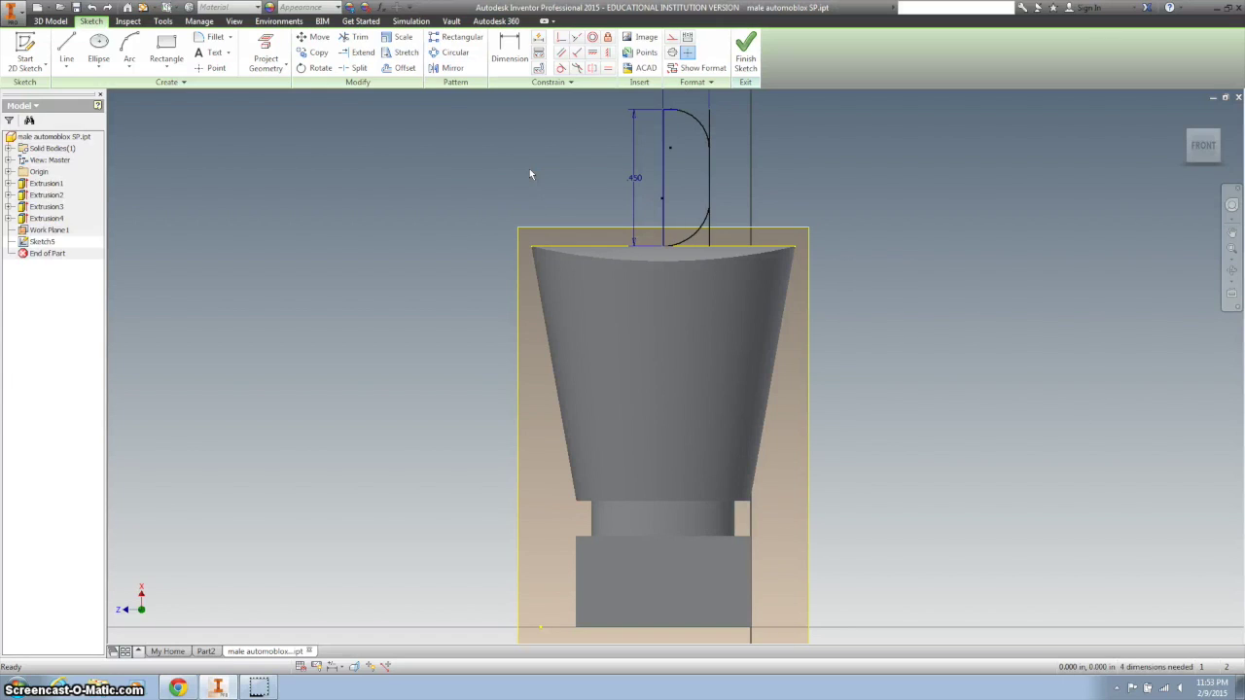
pyautogui.moveTo(500, 211); pyautogui.dragTo(477, 309, button='middle')
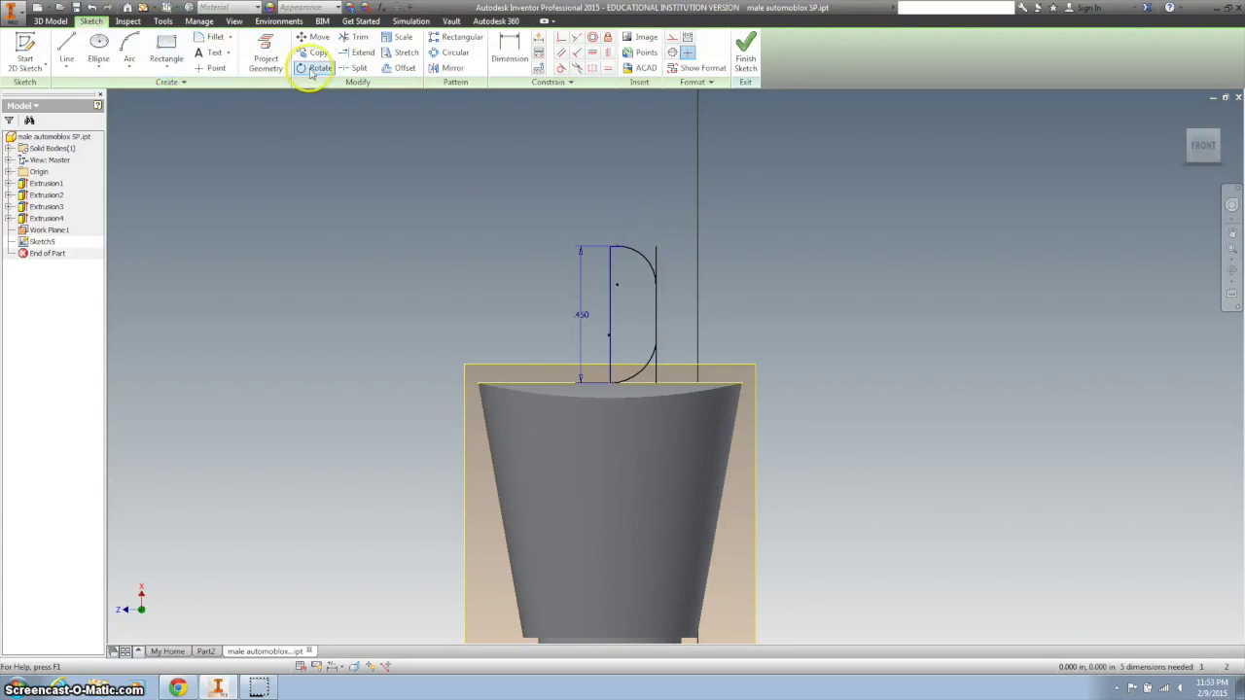
# Trim the stub above the arc and the line inside it, leaving a closed D shape
pyautogui.click(360, 39)
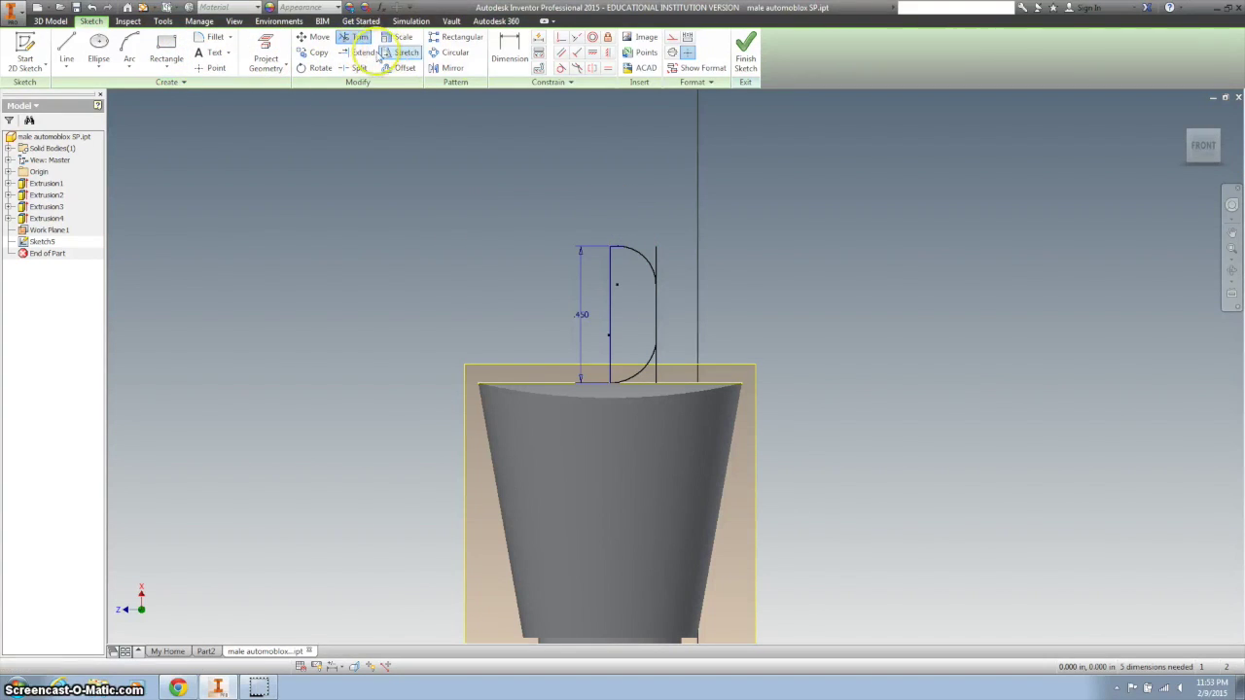
pyautogui.click(657, 259)
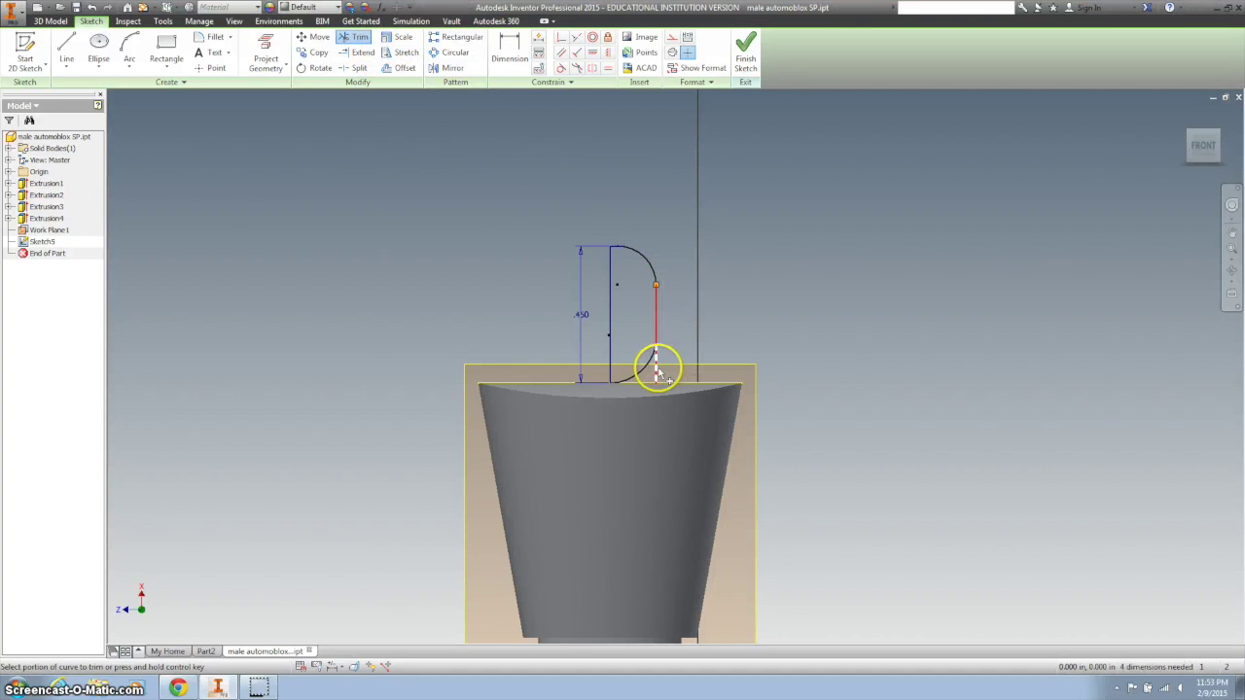
pyautogui.click(658, 370)
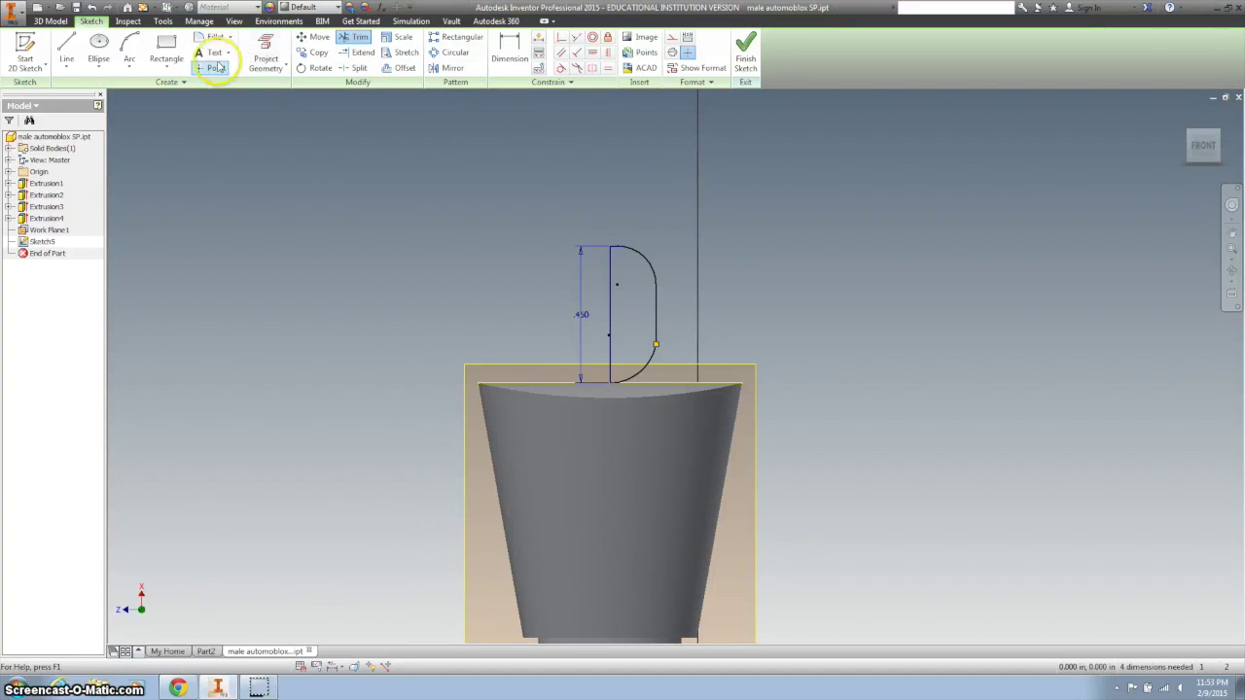
# Finish the sketch and revolve the D profile fully around its vertical line into Revolution1
pyautogui.click(745, 46)
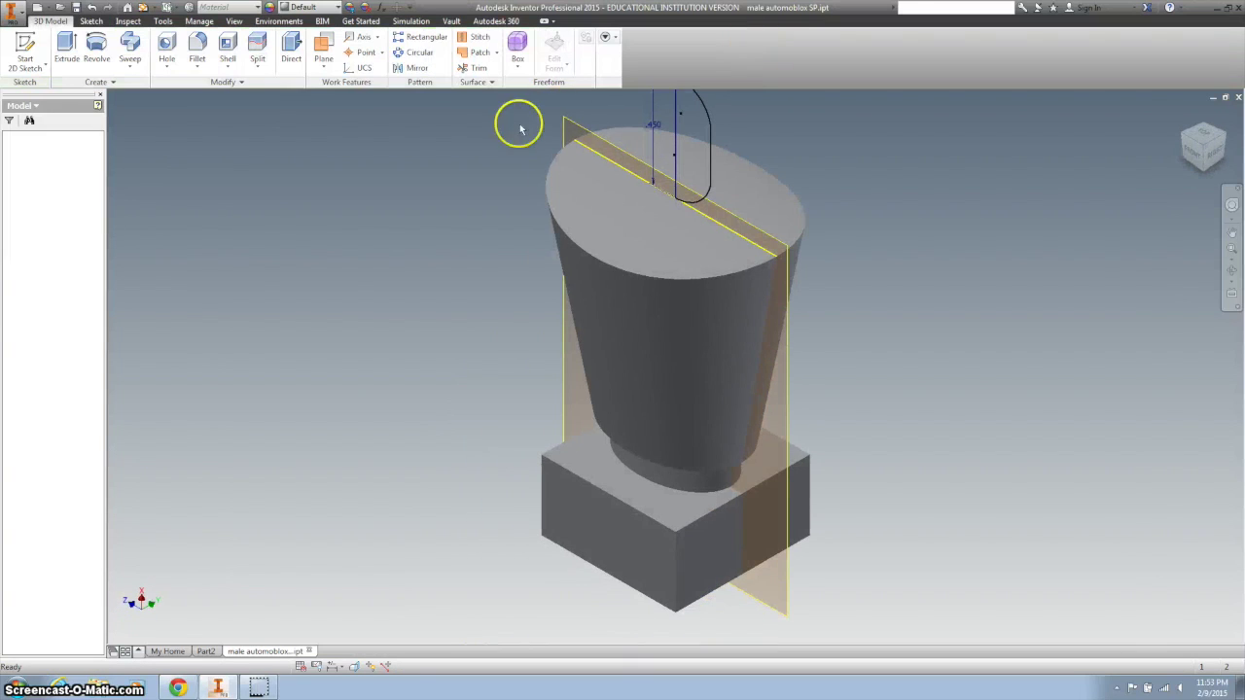
pyautogui.press('F2')
pyautogui.moveTo(297, 243); pyautogui.dragTo(292, 350)
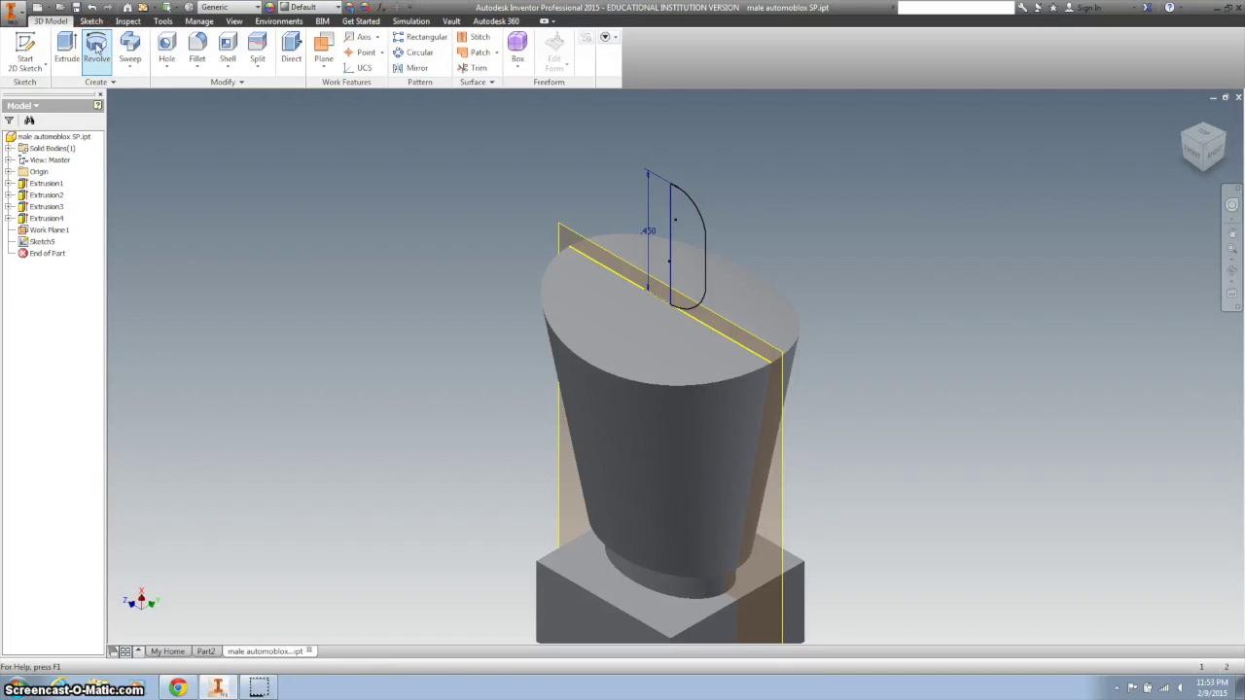
pyautogui.click(98, 46)
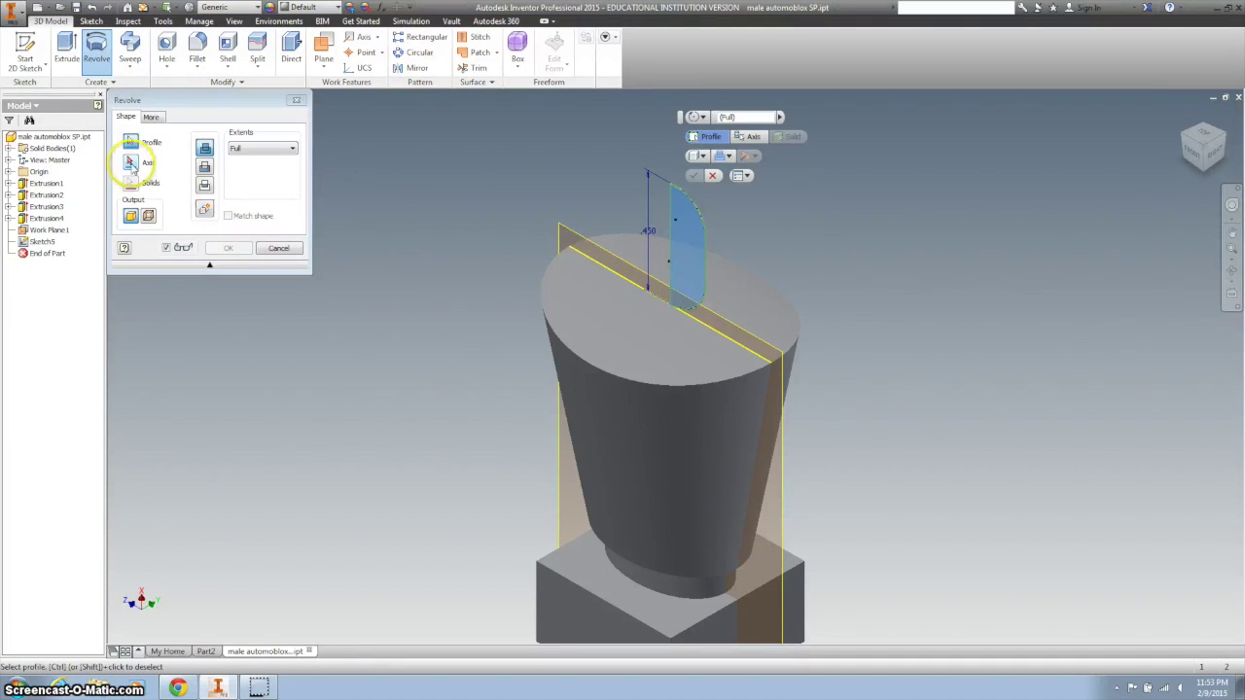
pyautogui.click(130, 162)
pyautogui.click(669, 218)
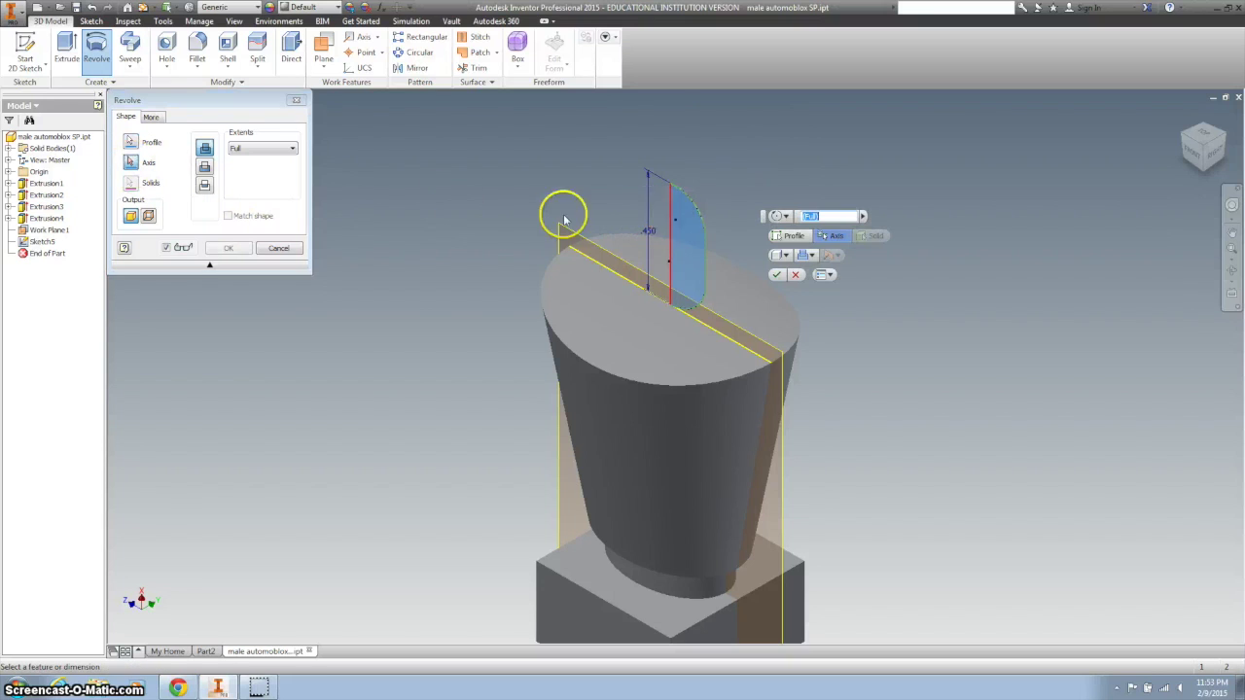
pyautogui.click(777, 274)
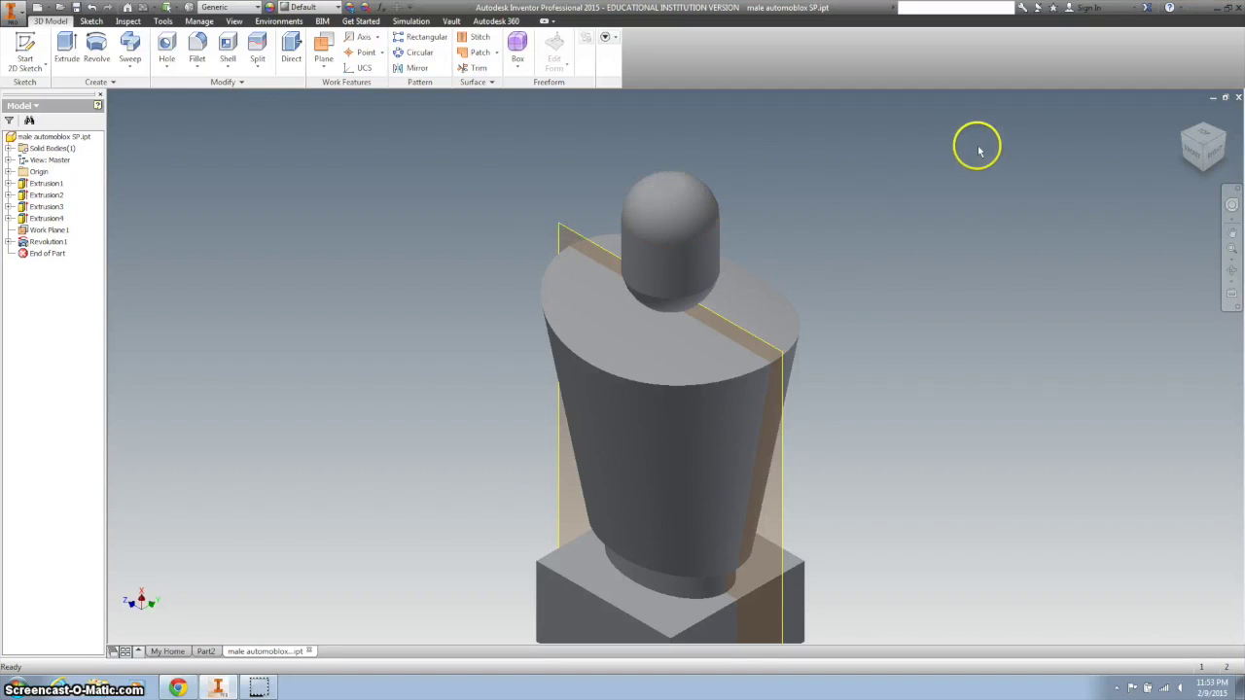
pyautogui.click(1197, 154)
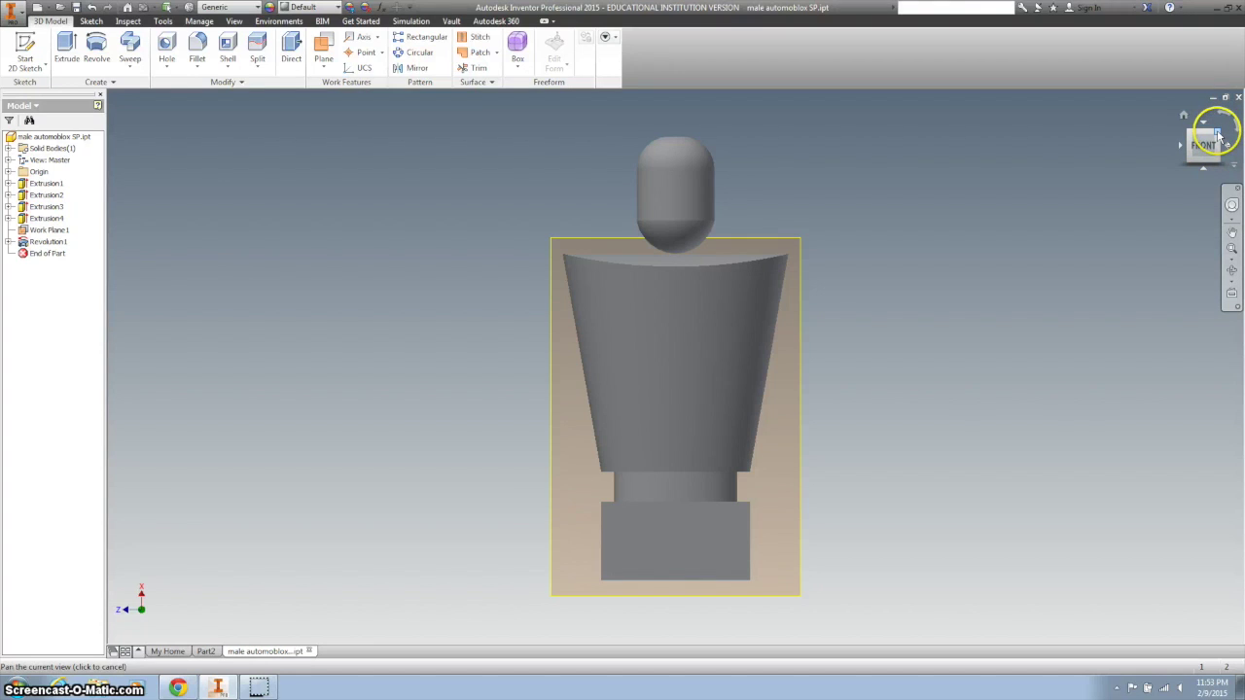
# Return to the home view and turn off Work Plane1's visibility
pyautogui.press('F6')
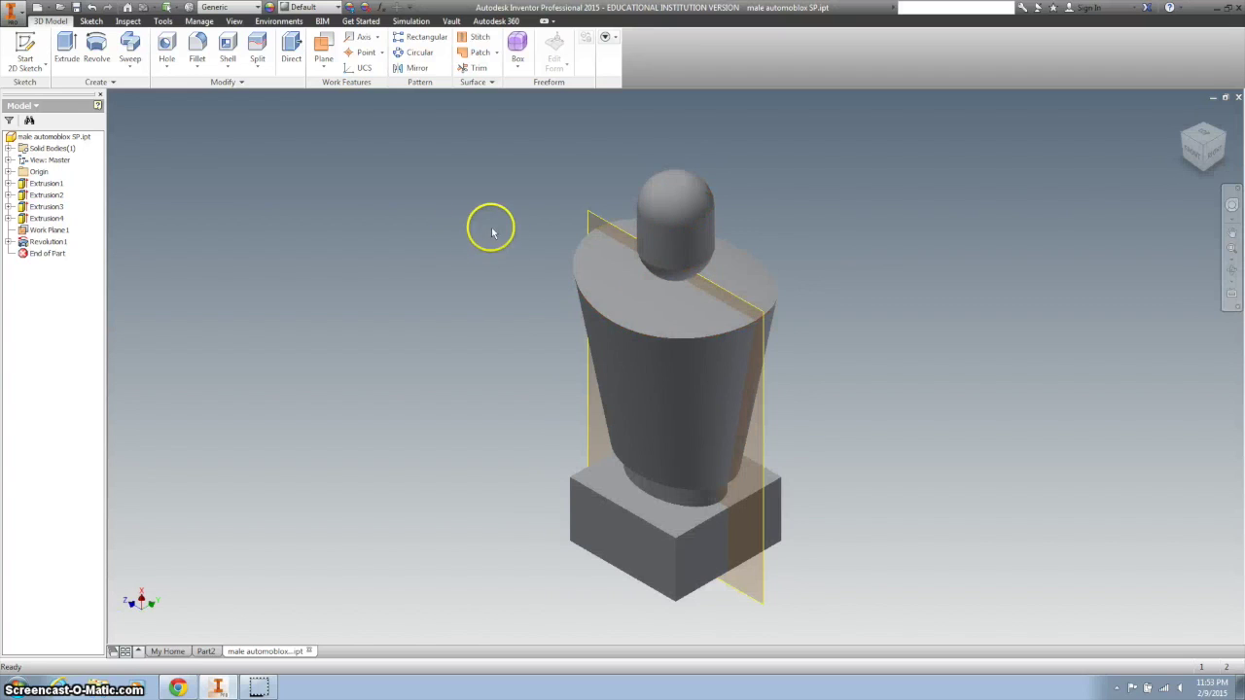
pyautogui.rightClick(589, 222)
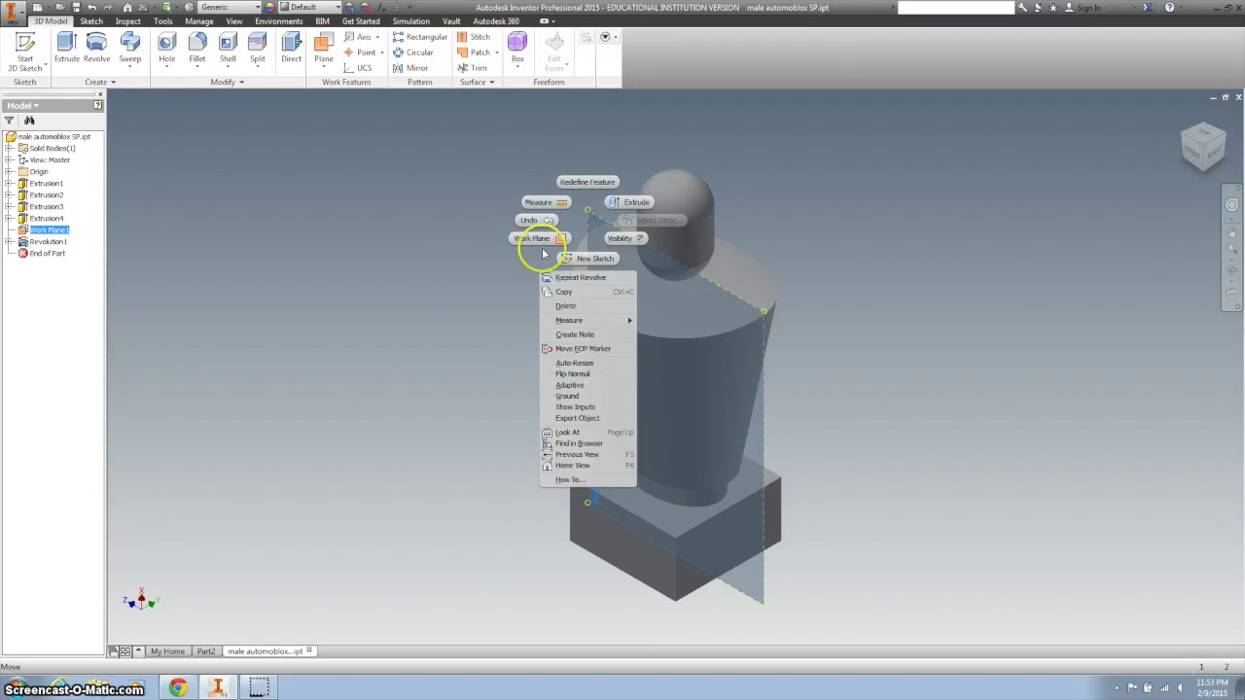
pyautogui.click(623, 238)
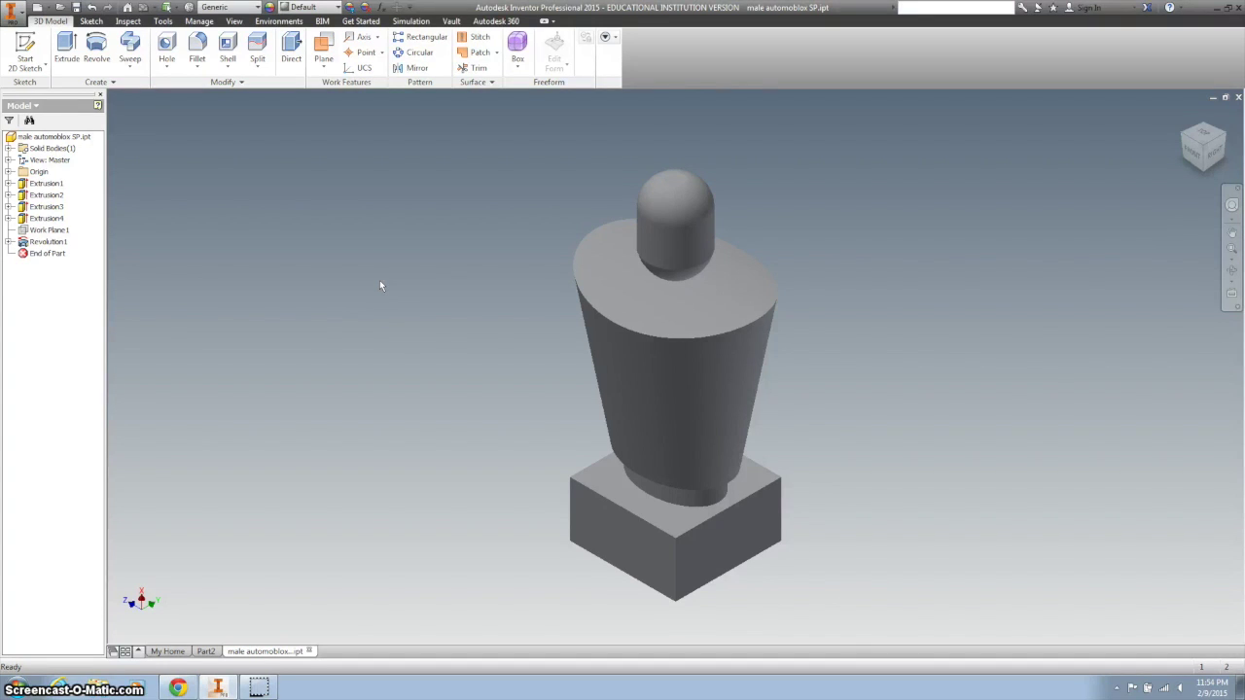
# Save the male automoblox part under its existing file name
pyautogui.click(211, 61)
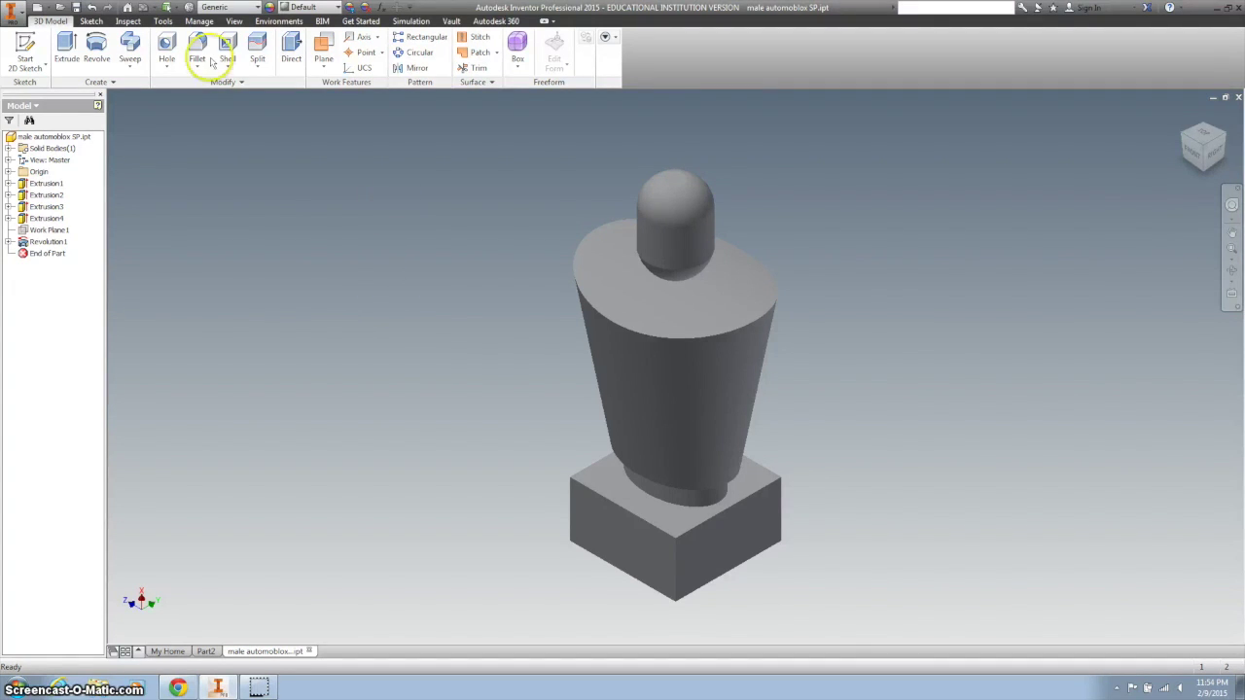
pyautogui.click(11, 12)
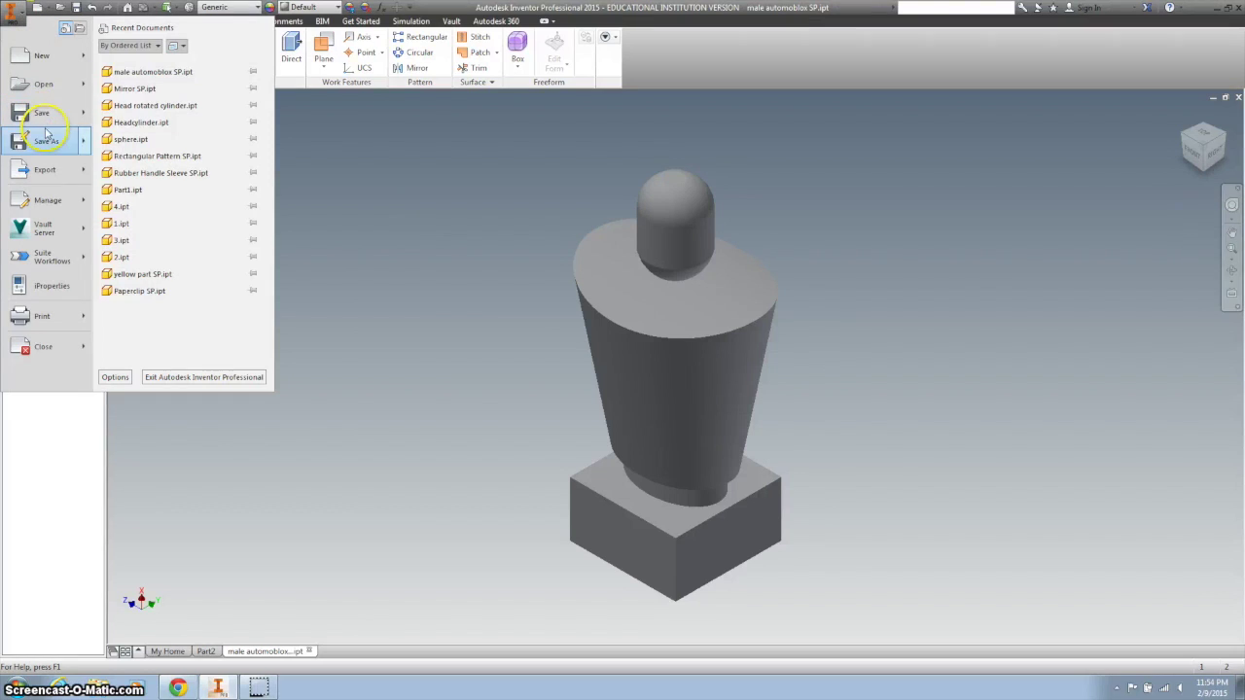
pyautogui.click(44, 114)
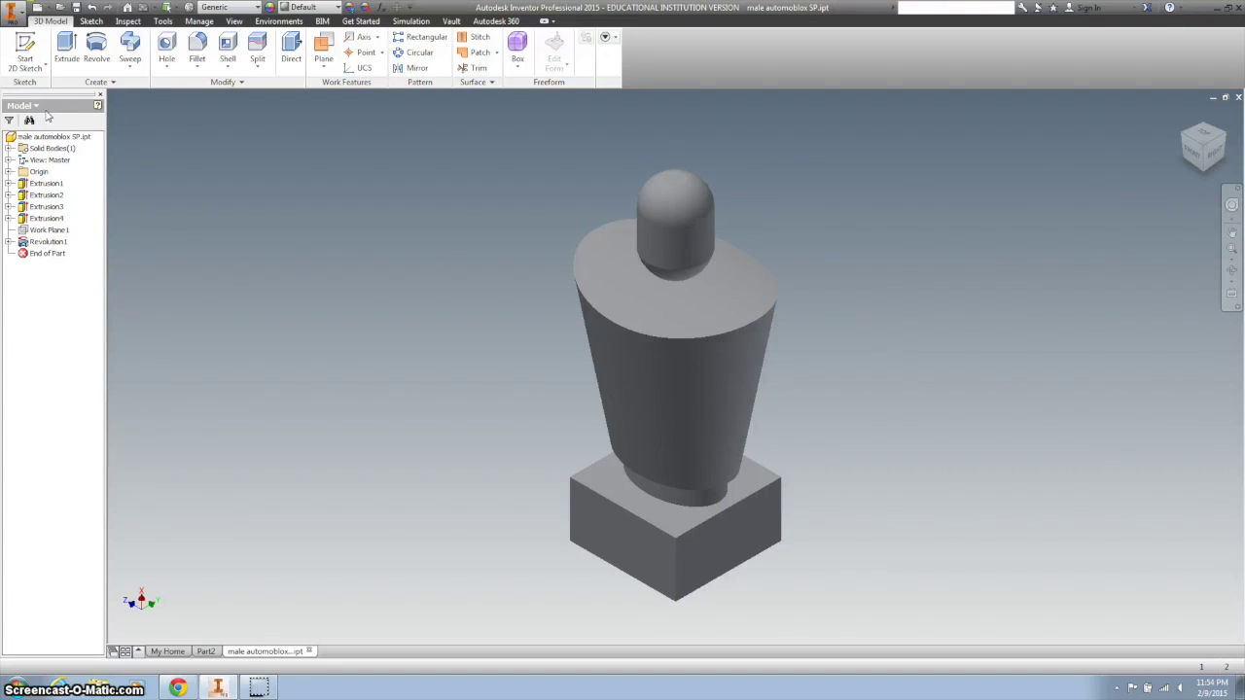
# Apply the Glass material and inspect it from the front and home views
pyautogui.click(250, 9)
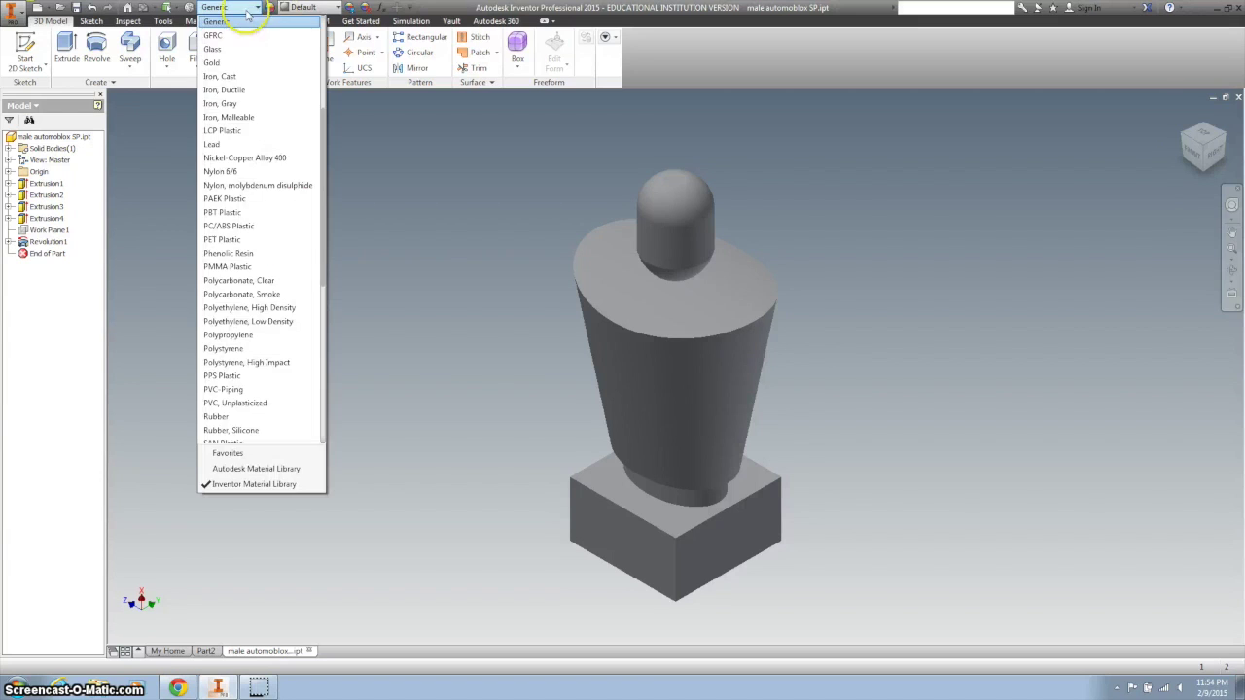
pyautogui.click(226, 48)
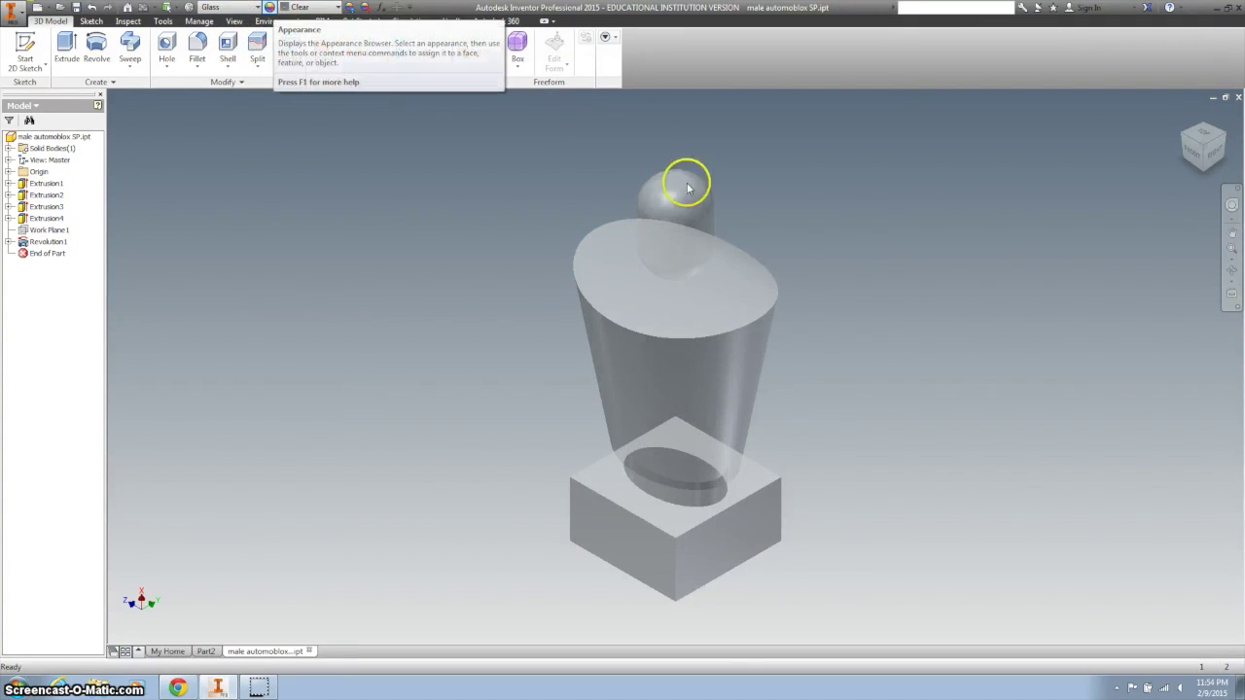
pyautogui.click(1199, 147)
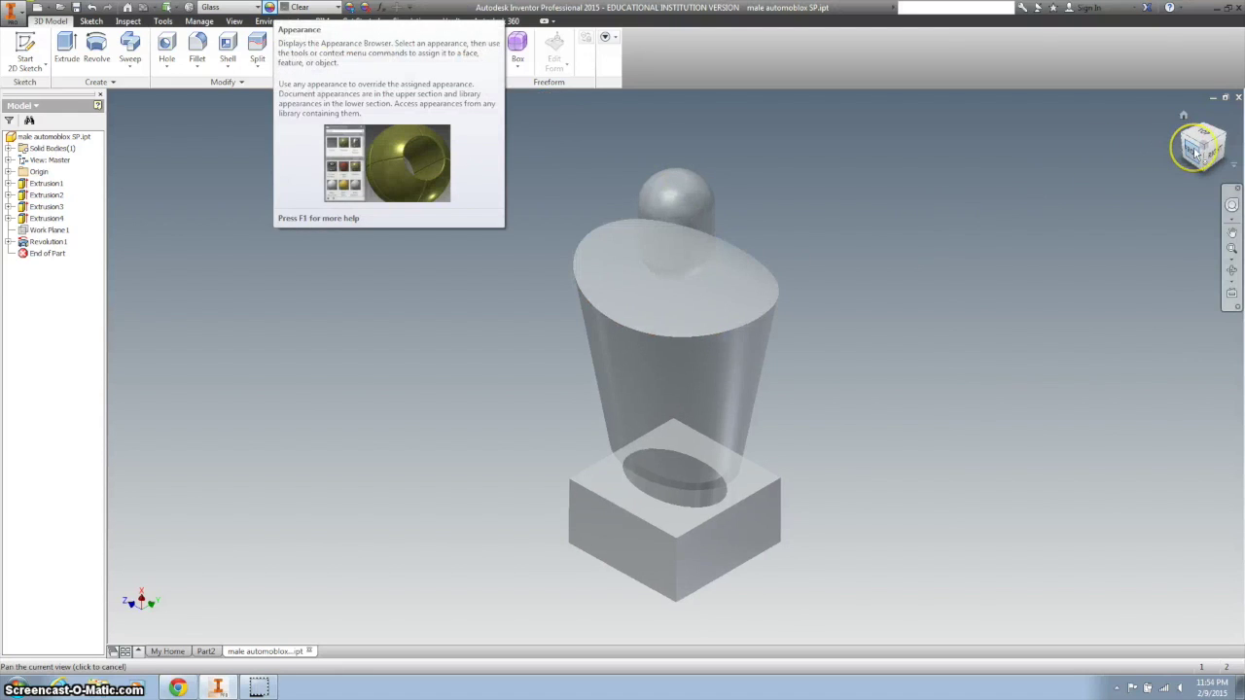
pyautogui.click(1183, 114)
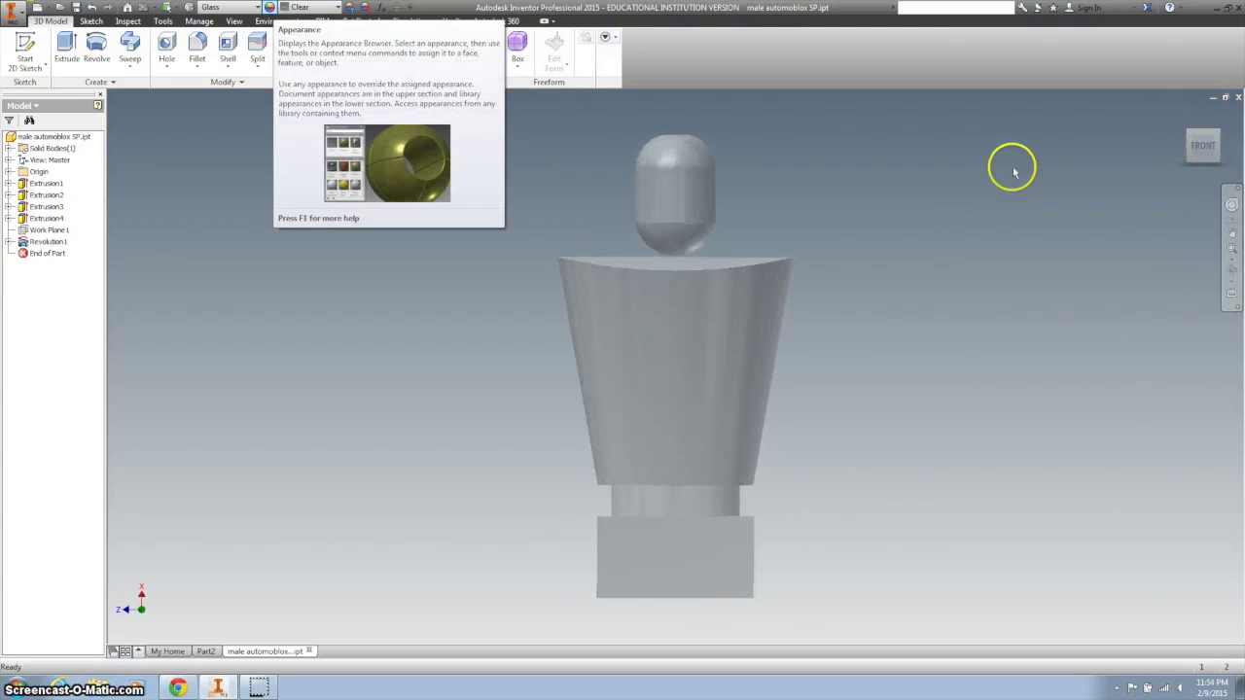
# Change the part's material to Gold
pyautogui.click(257, 8)
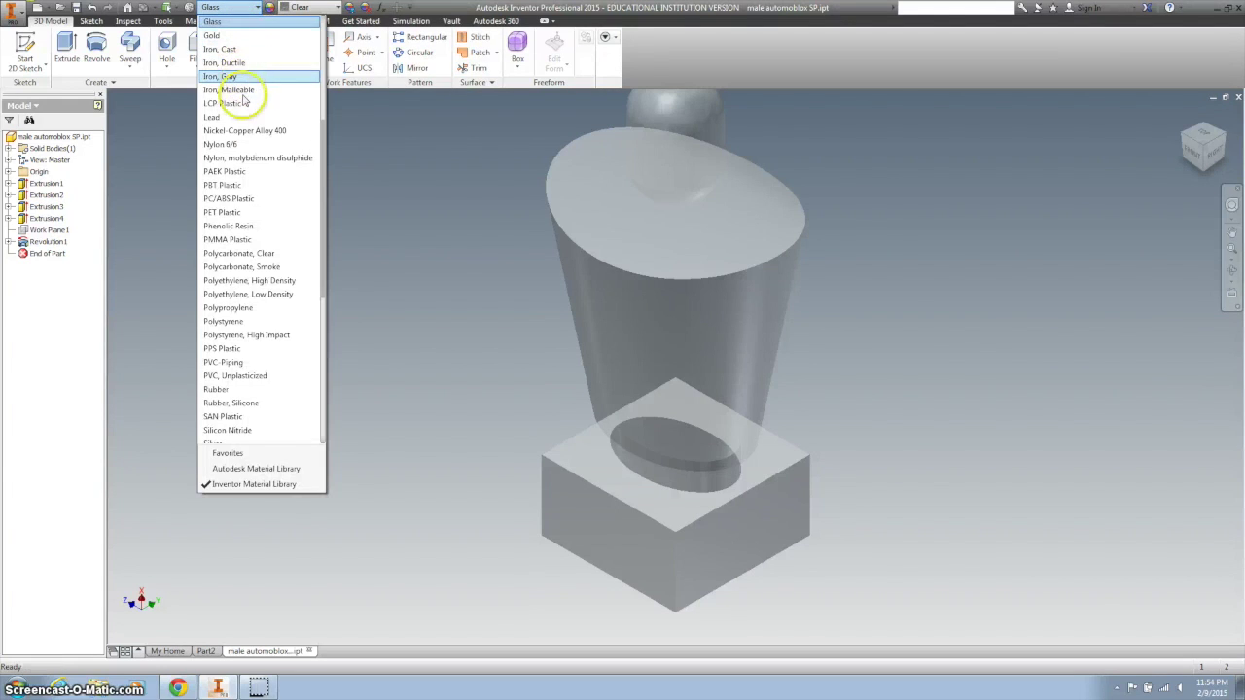
pyautogui.scroll(4, 250, 181)
pyautogui.click(246, 199)
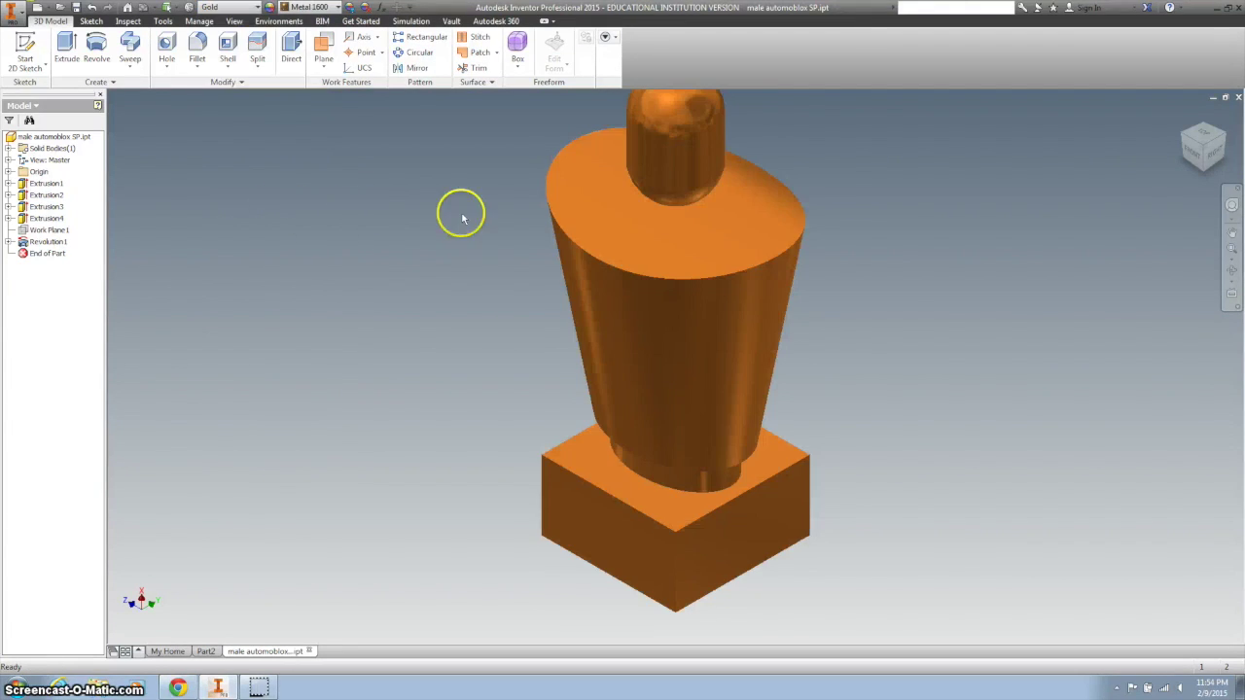